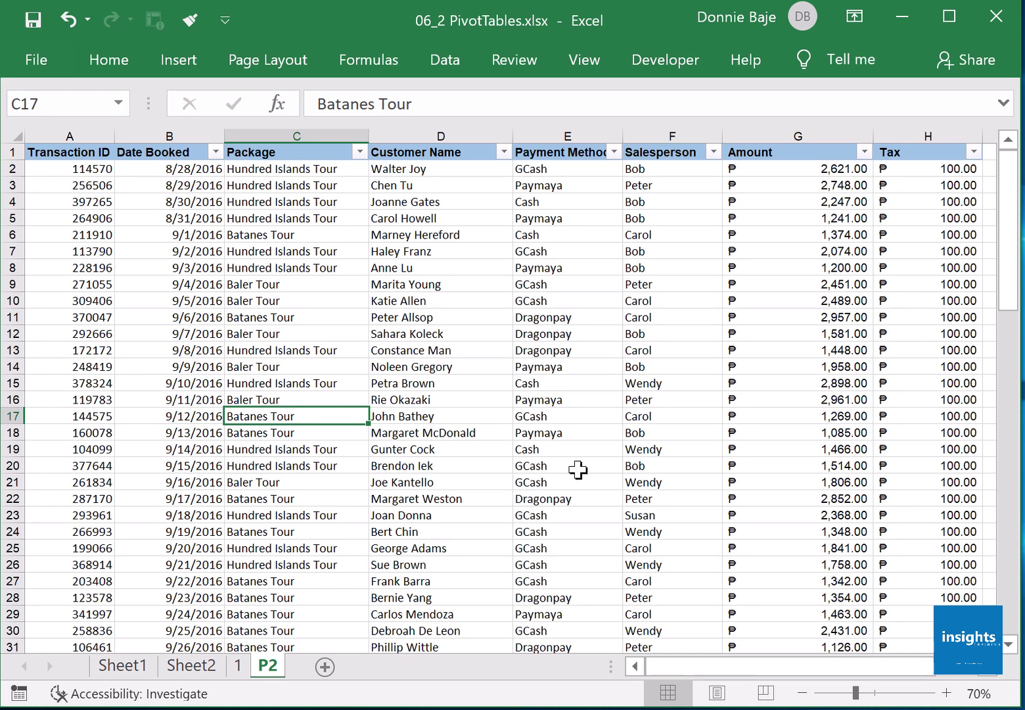
Step: Select cell C9 within the P2 tour bookings data
click(350, 266)
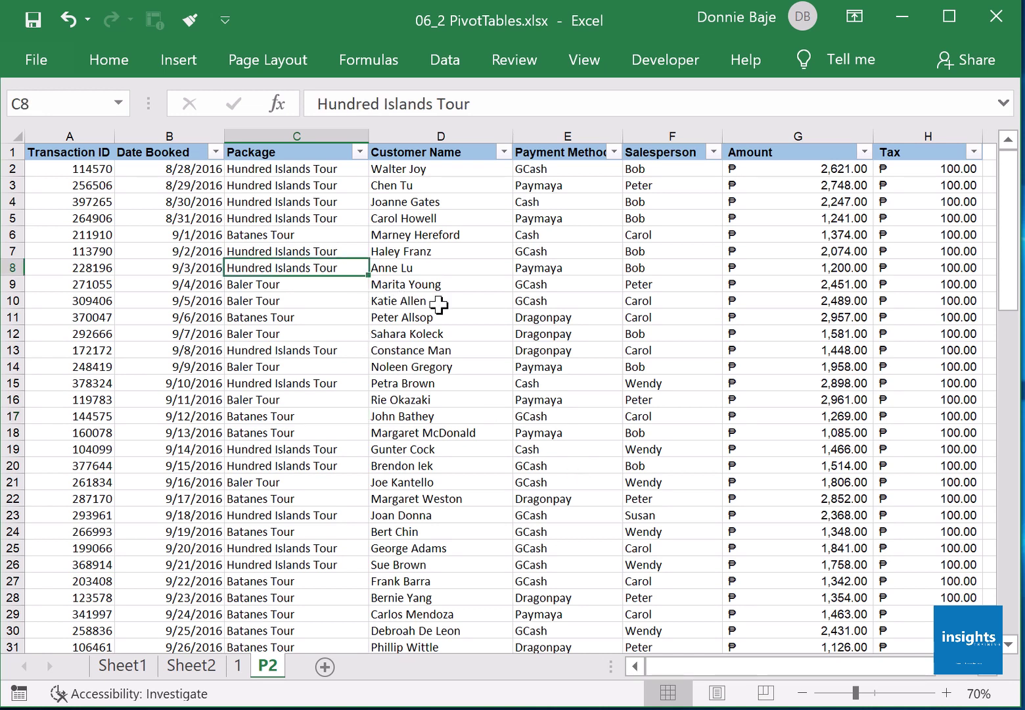
click(440, 240)
click(347, 347)
click(281, 250)
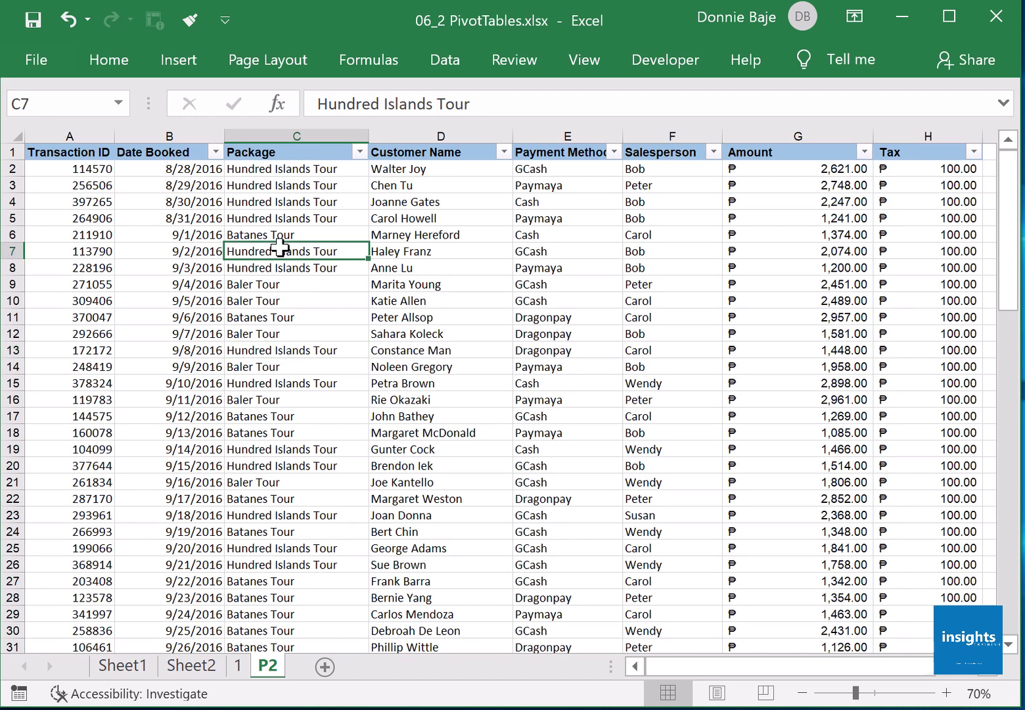
click(437, 330)
click(313, 283)
Step: Insert a PivotTable from 'P2'!$A$1:$H$90 onto a new worksheet
click(197, 69)
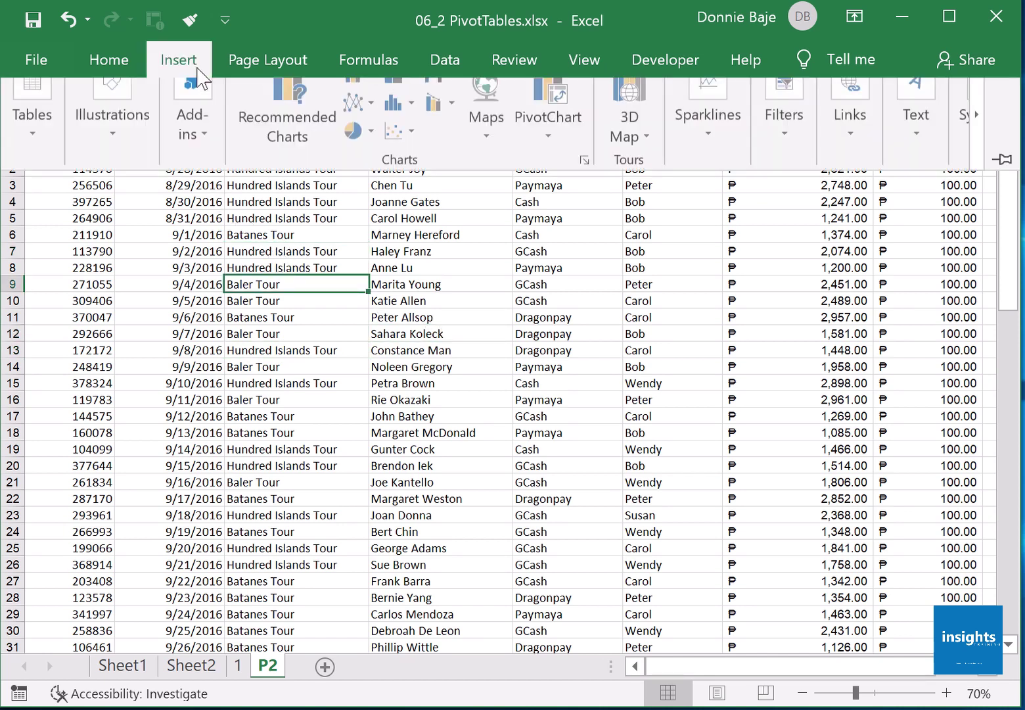
click(40, 135)
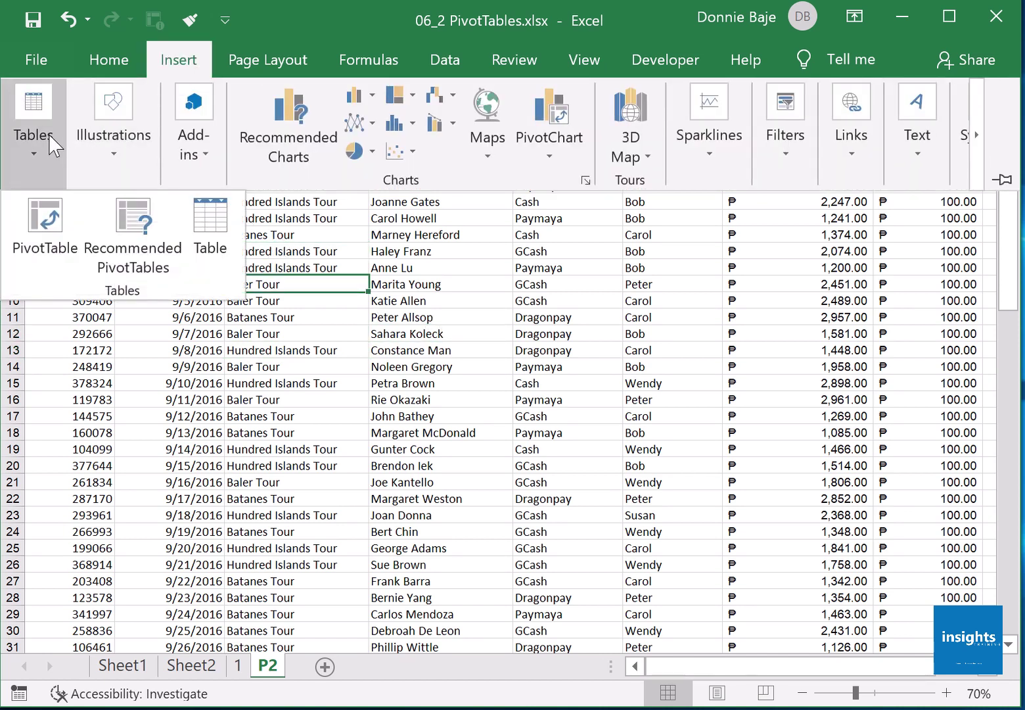
click(52, 221)
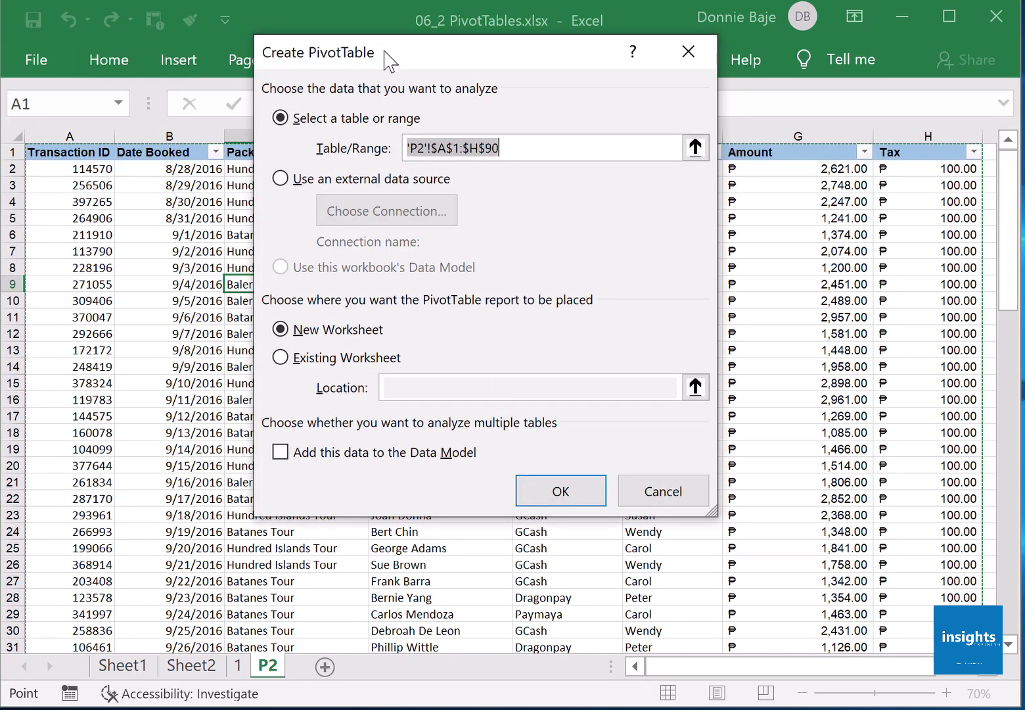
drag(382, 49, 410, 66)
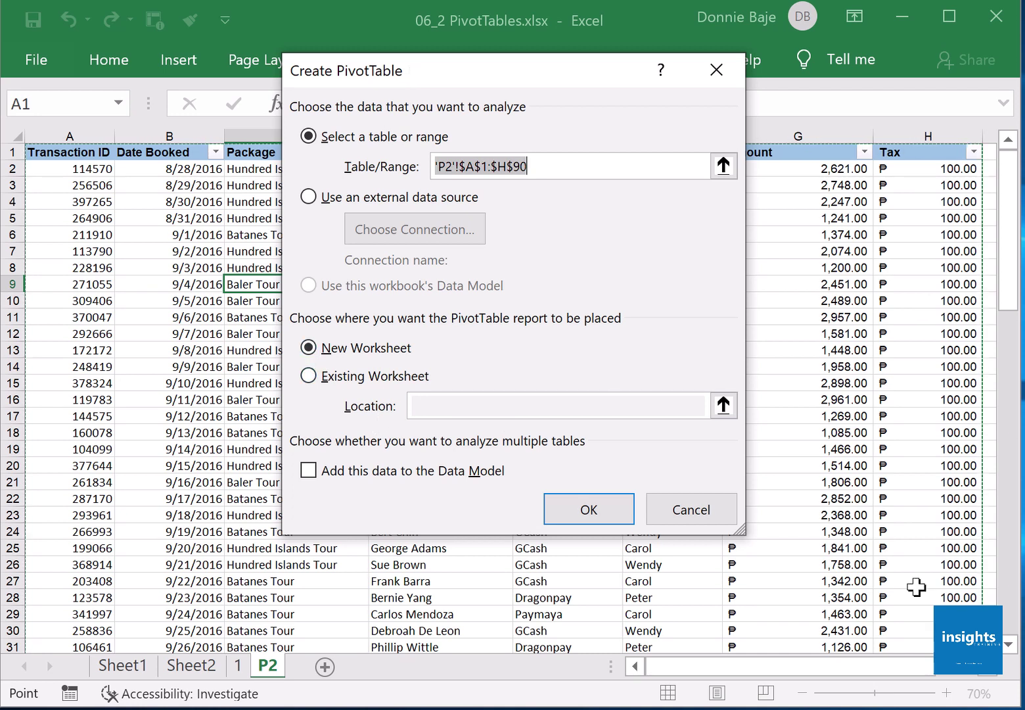
scroll(984, 674, right, 6)
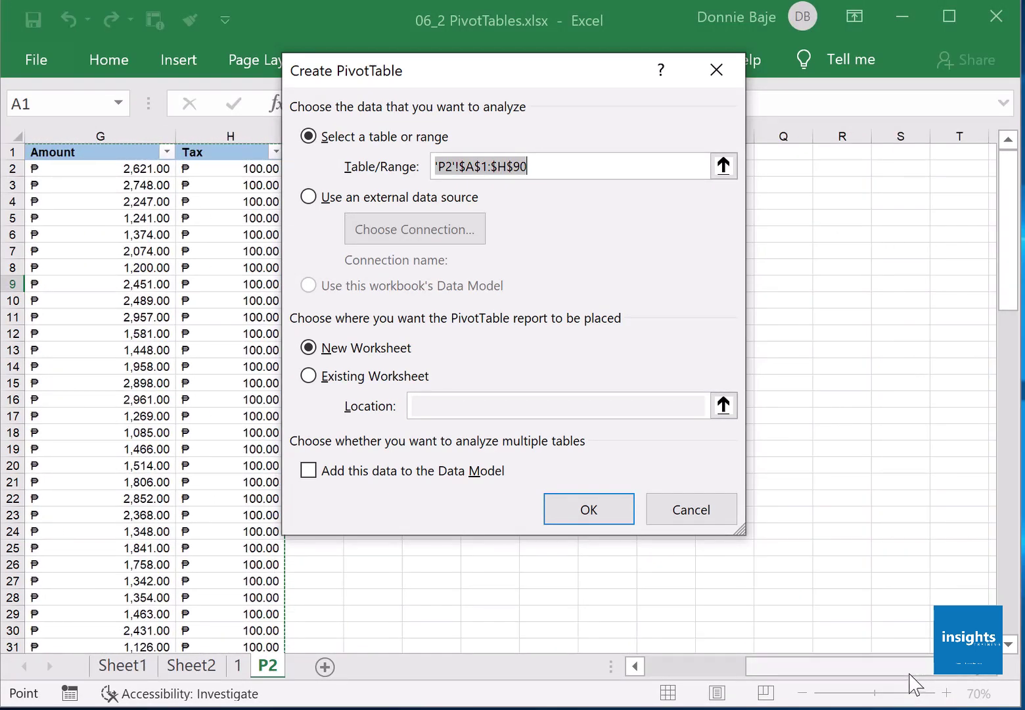
drag(911, 675, 671, 683)
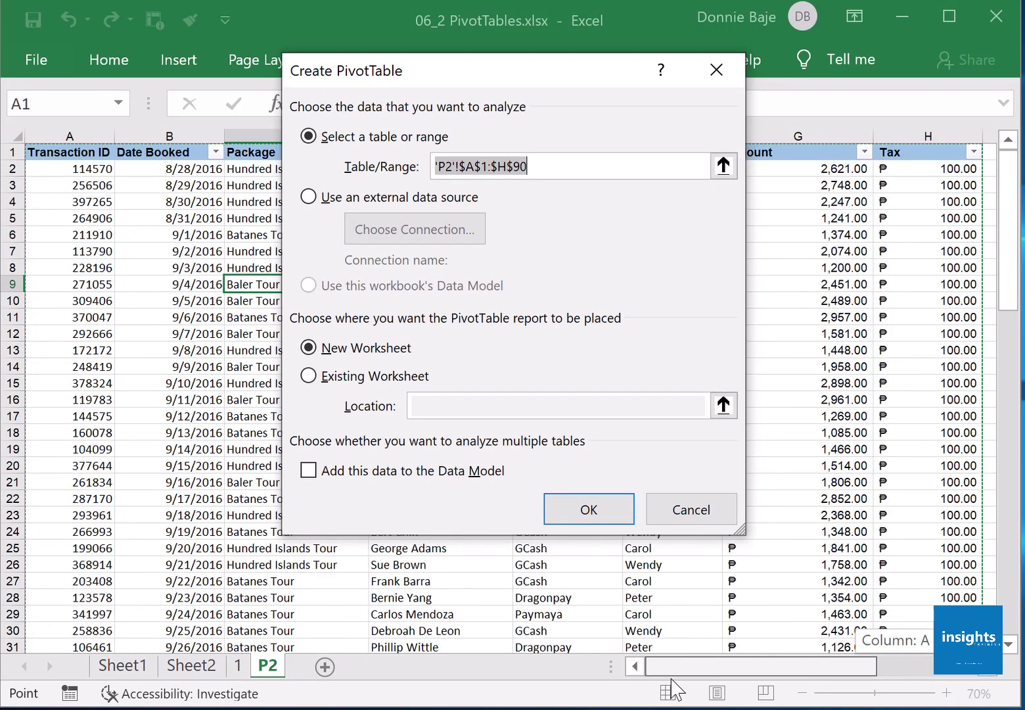
click(582, 517)
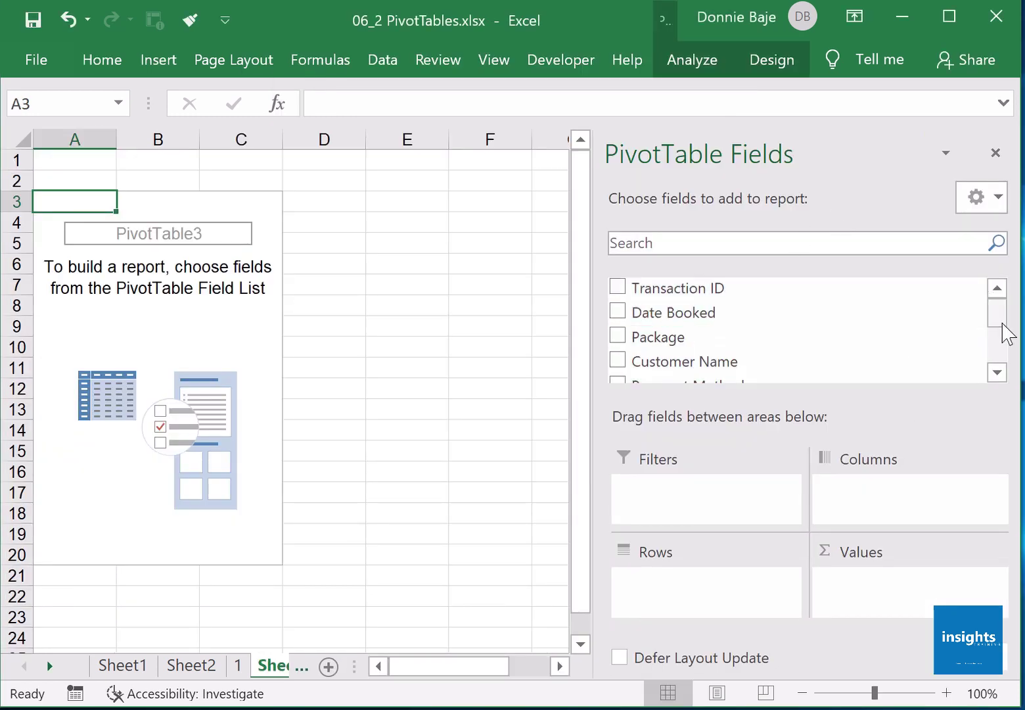
Step: Review the P2 source data and dismiss the accessibility results pane
scroll(1001, 345, down, 1)
scroll(1000, 299, up, 1)
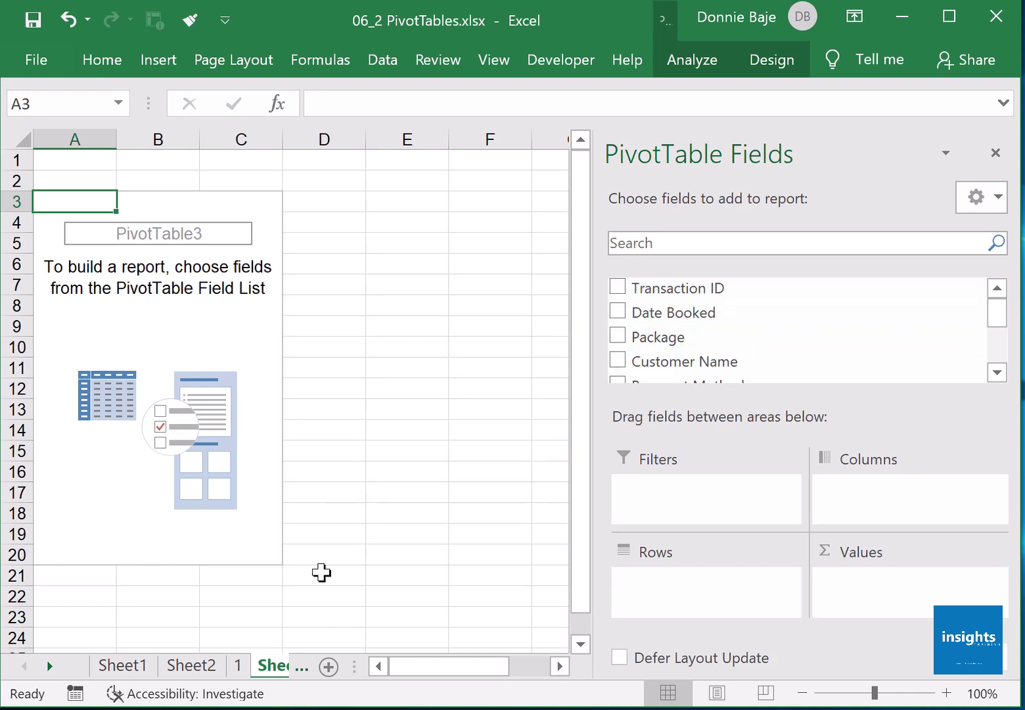
click(51, 666)
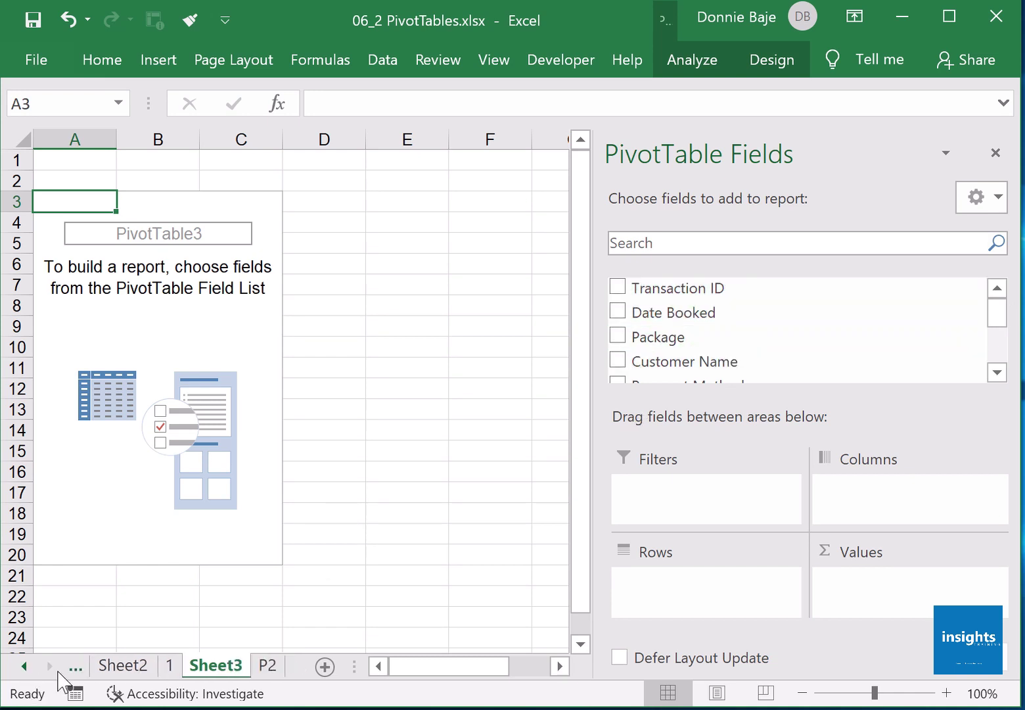
click(247, 695)
click(263, 670)
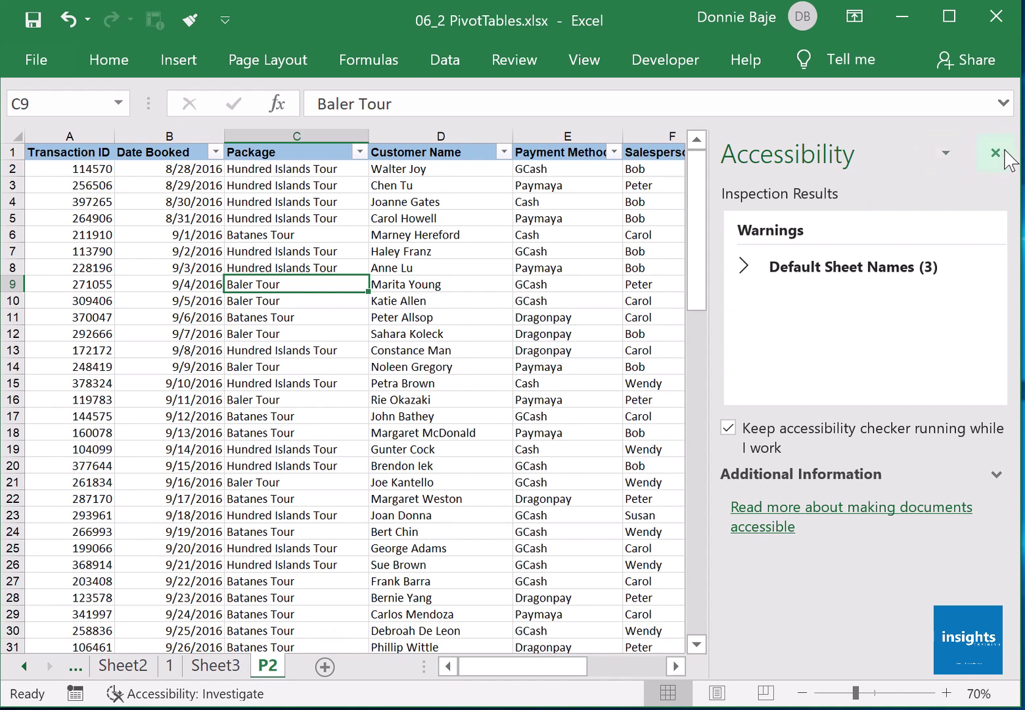
click(995, 153)
click(634, 268)
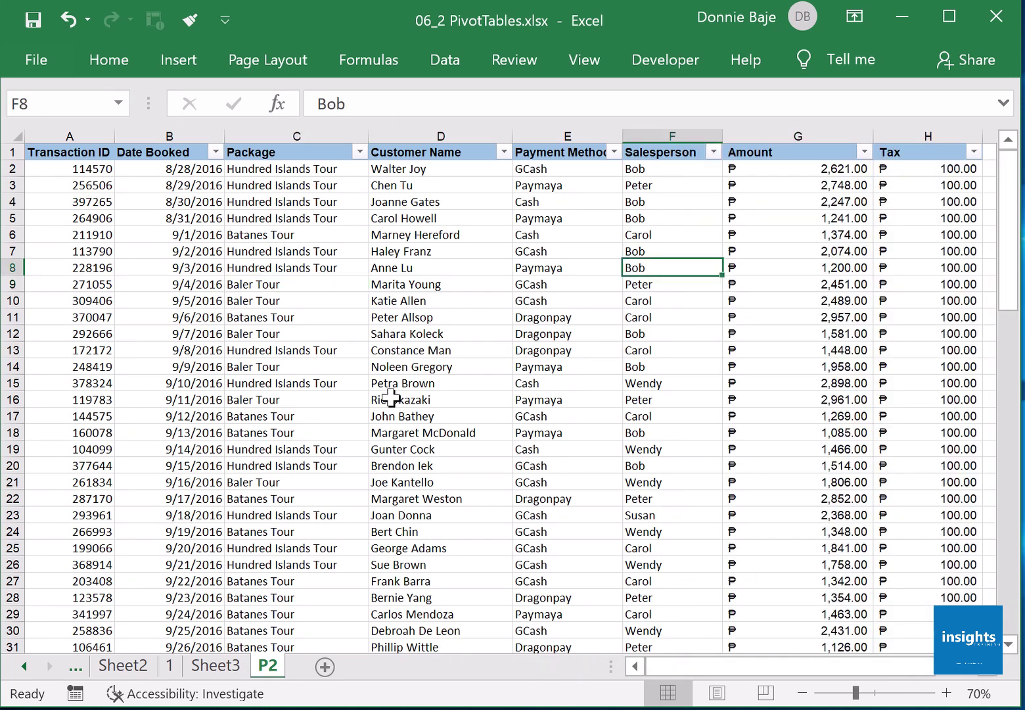
Step: Return to Sheet3 and show the PivotTable Fields list for PivotTable3
click(223, 667)
click(205, 282)
click(636, 268)
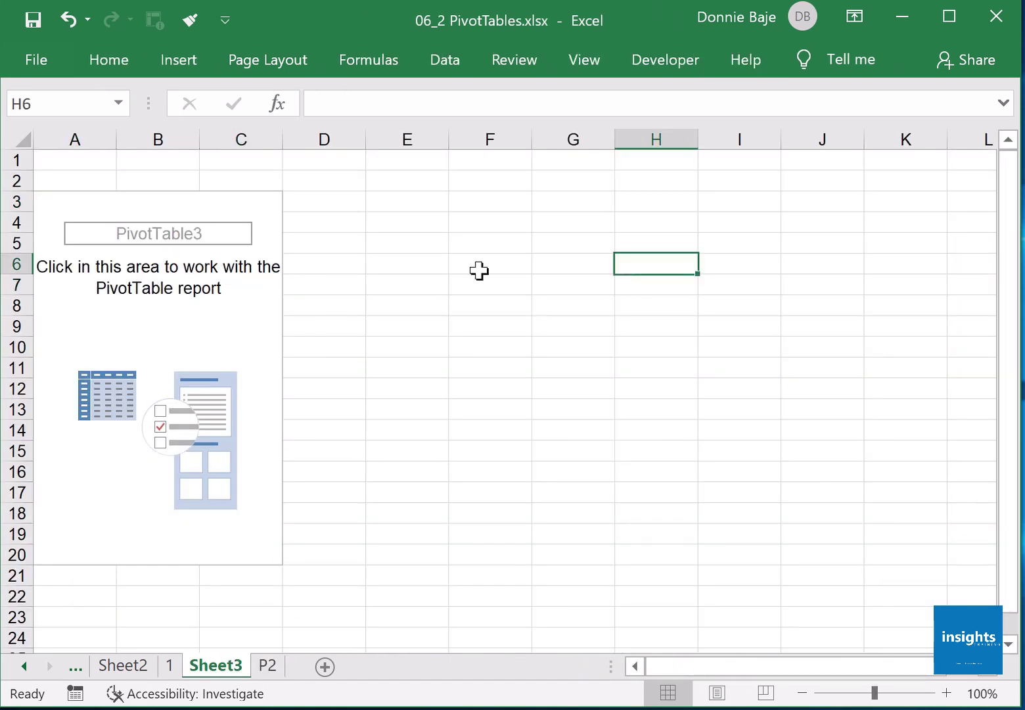
click(177, 331)
click(685, 61)
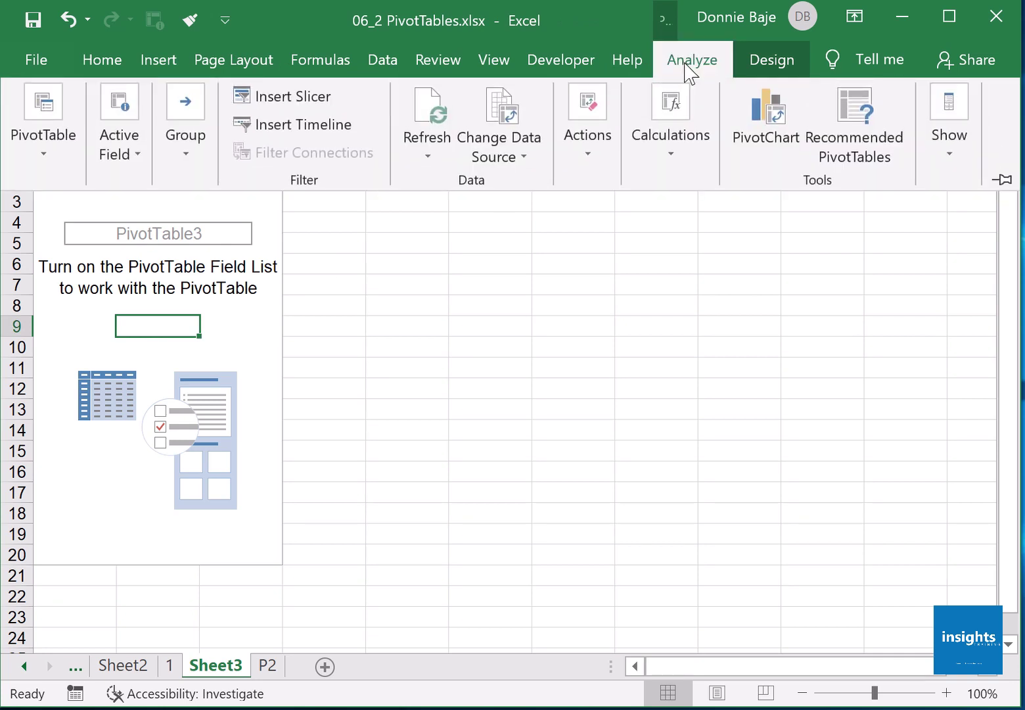
click(978, 146)
click(950, 237)
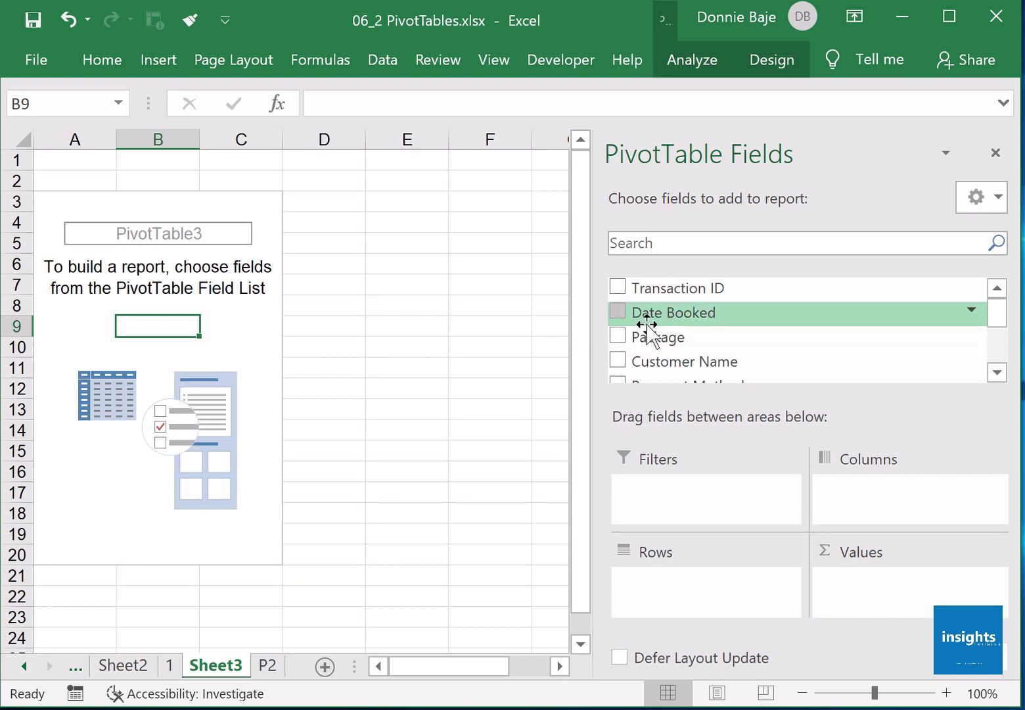
Step: Place Payment Method above Package in Rows and Sum of Amount in Values, totalling 173457
drag(651, 332, 691, 593)
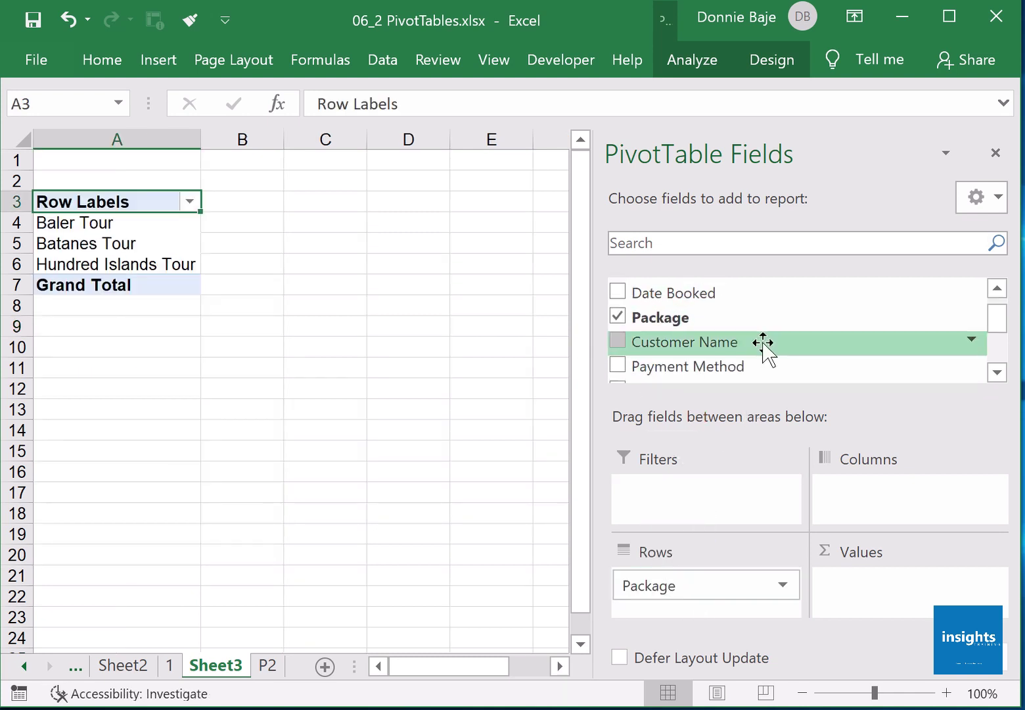
drag(709, 369, 688, 598)
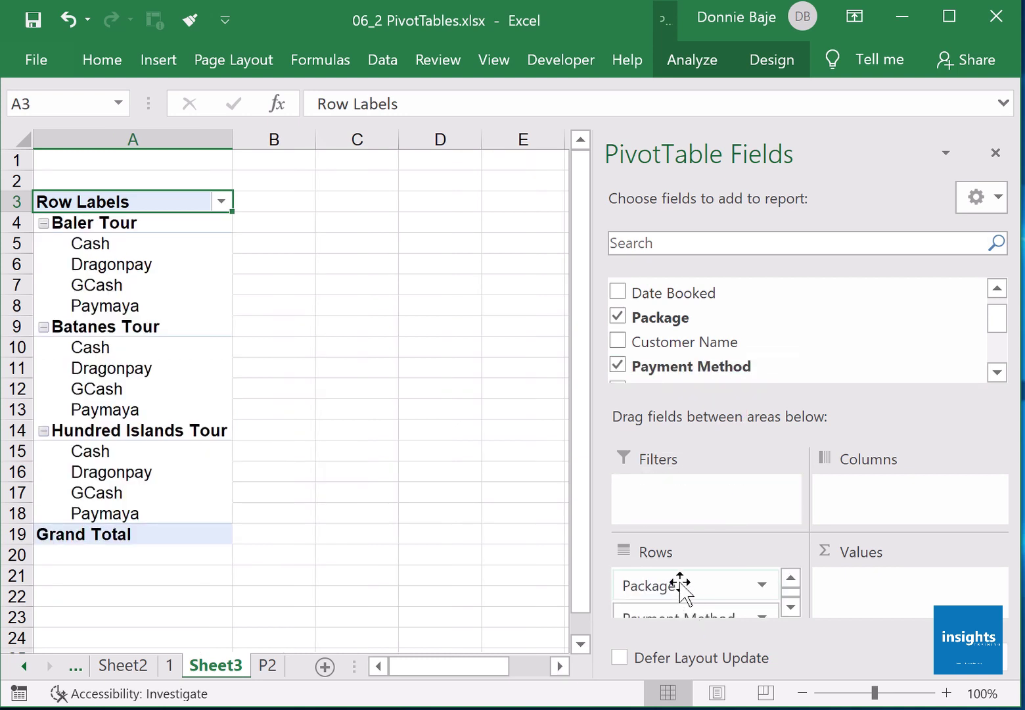
drag(677, 582, 680, 615)
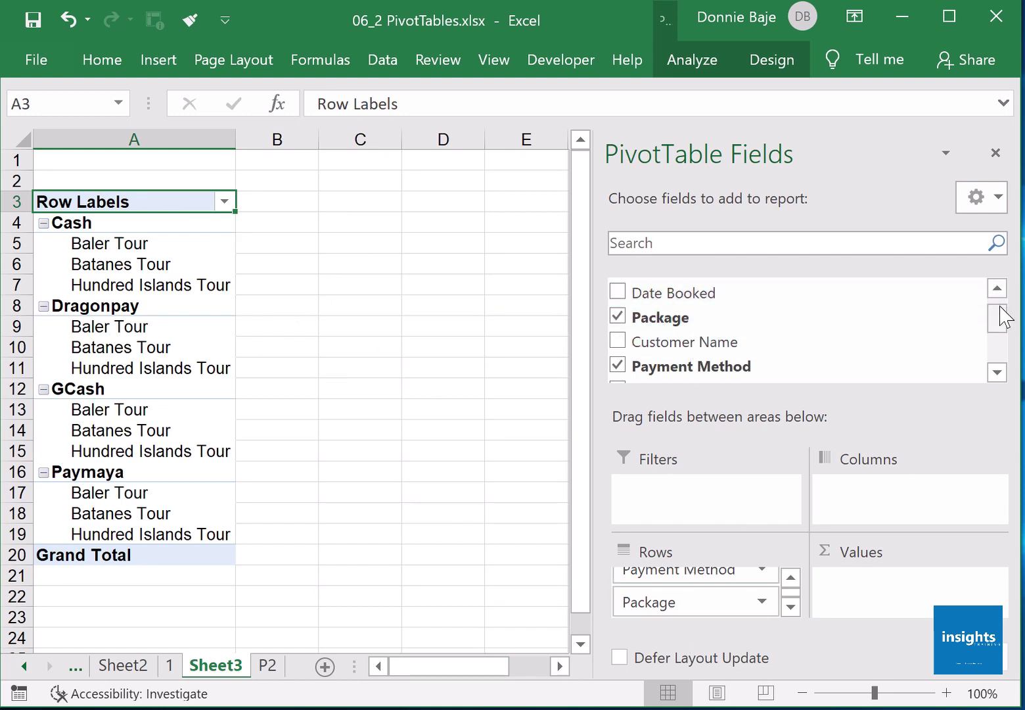
drag(998, 319, 1002, 347)
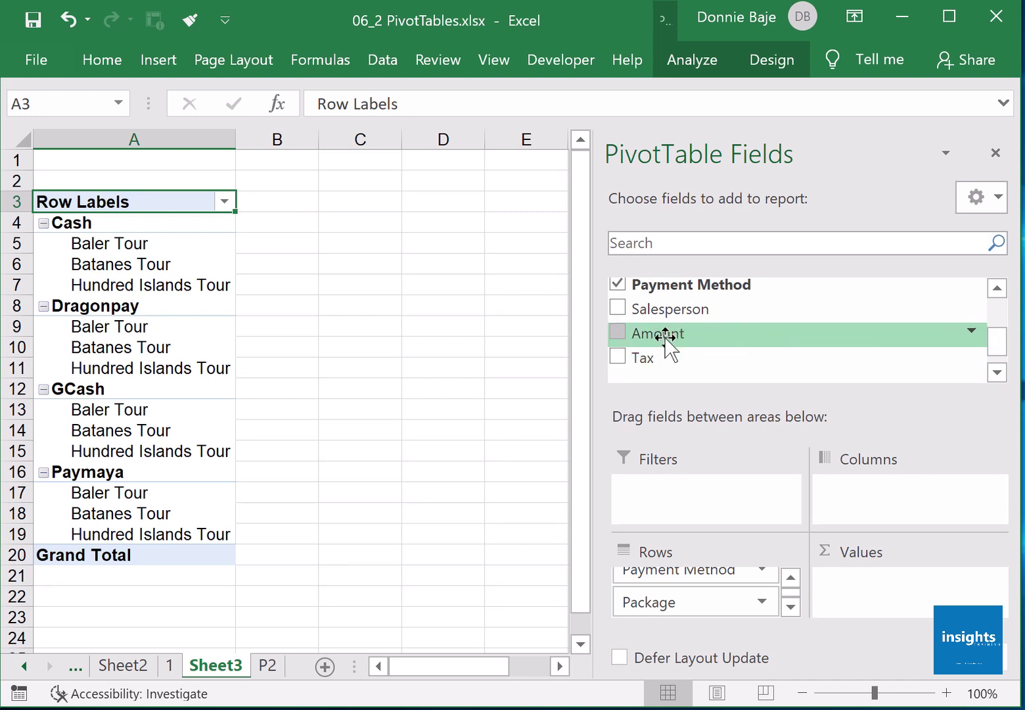
drag(666, 337, 876, 600)
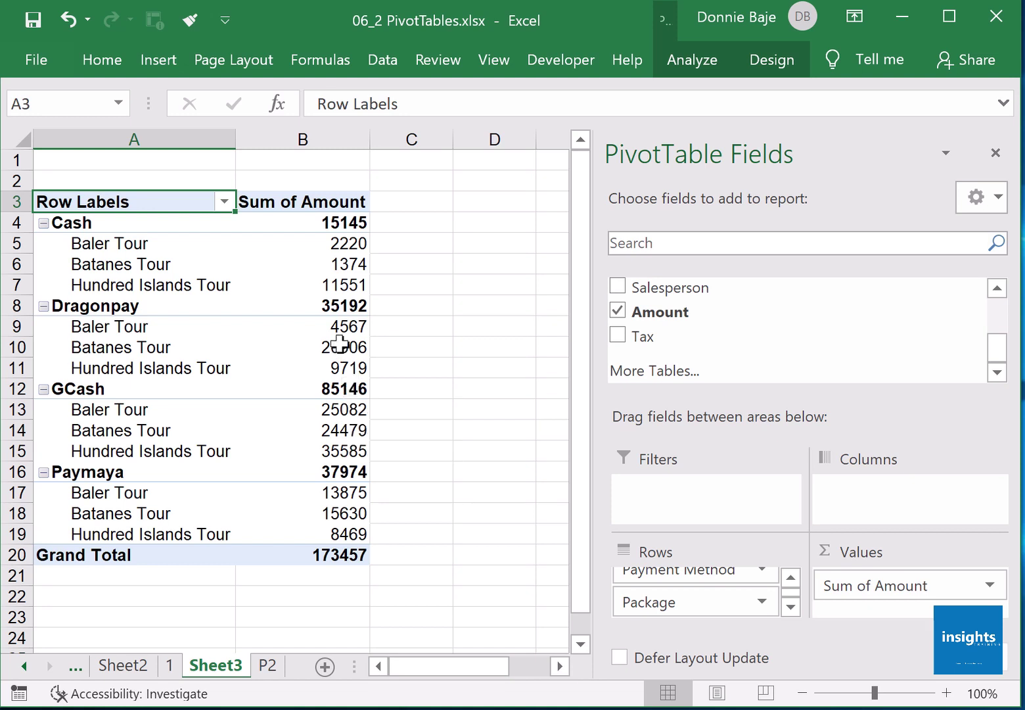
mouse_move(330, 325)
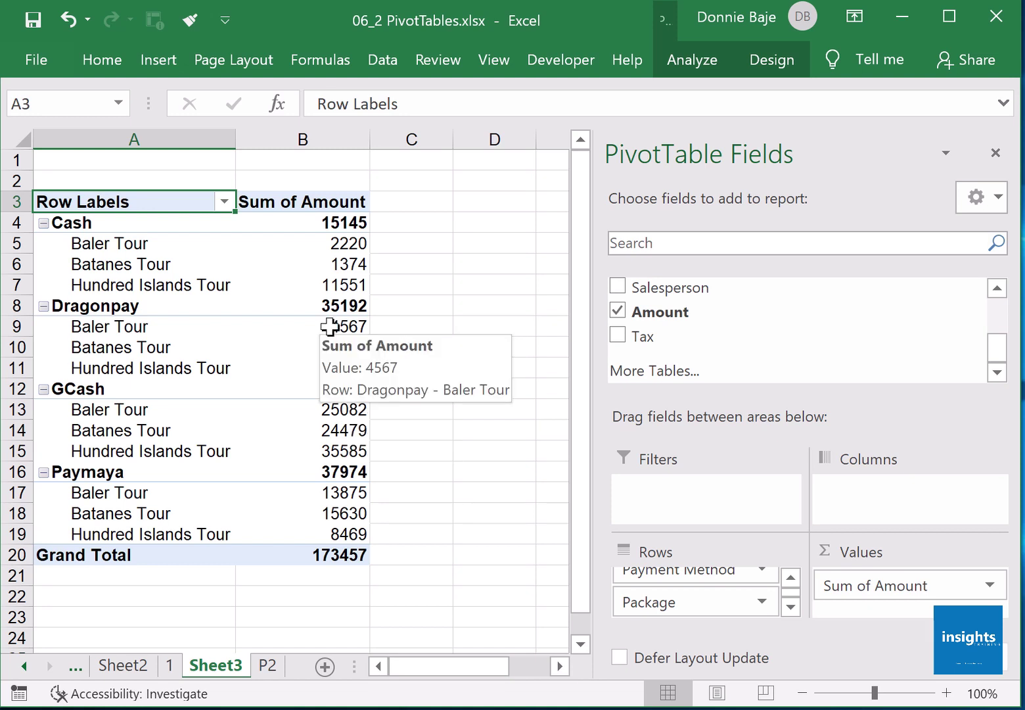
Step: Check Date Booked on P2, then add Date Booked to the pivot's Columns
drag(1000, 345, 999, 288)
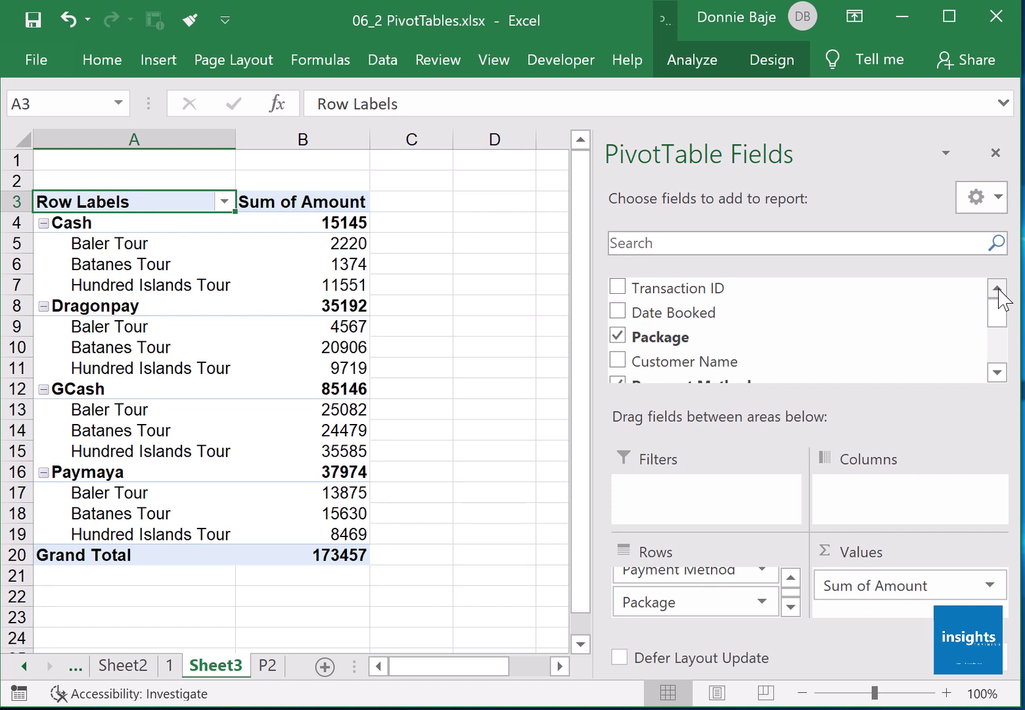
click(267, 665)
click(171, 135)
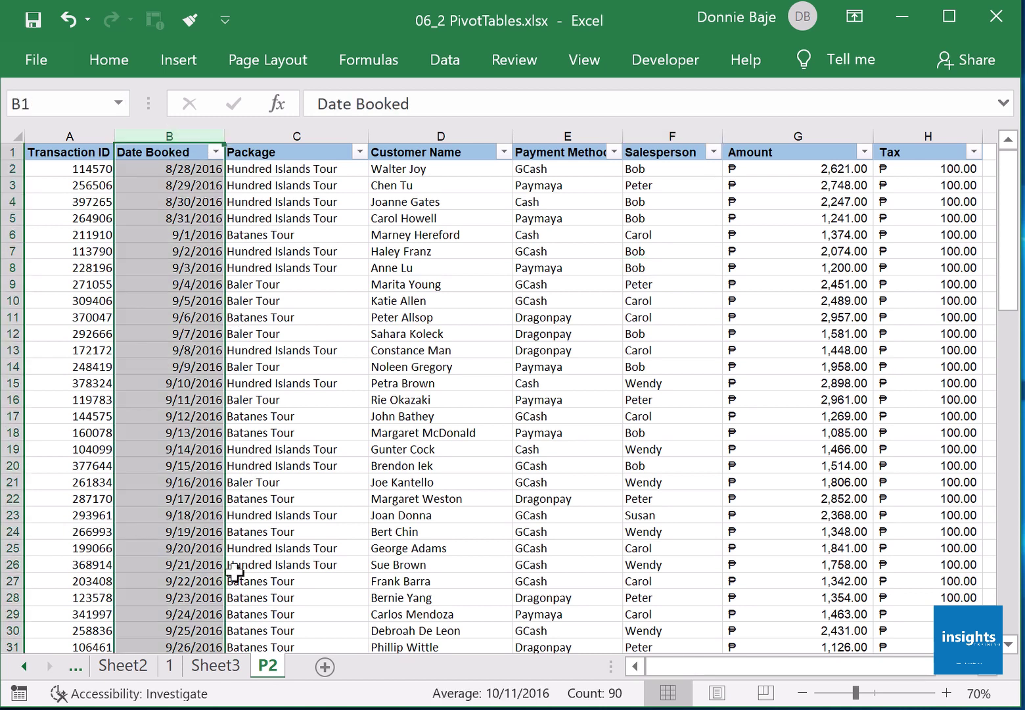
click(233, 669)
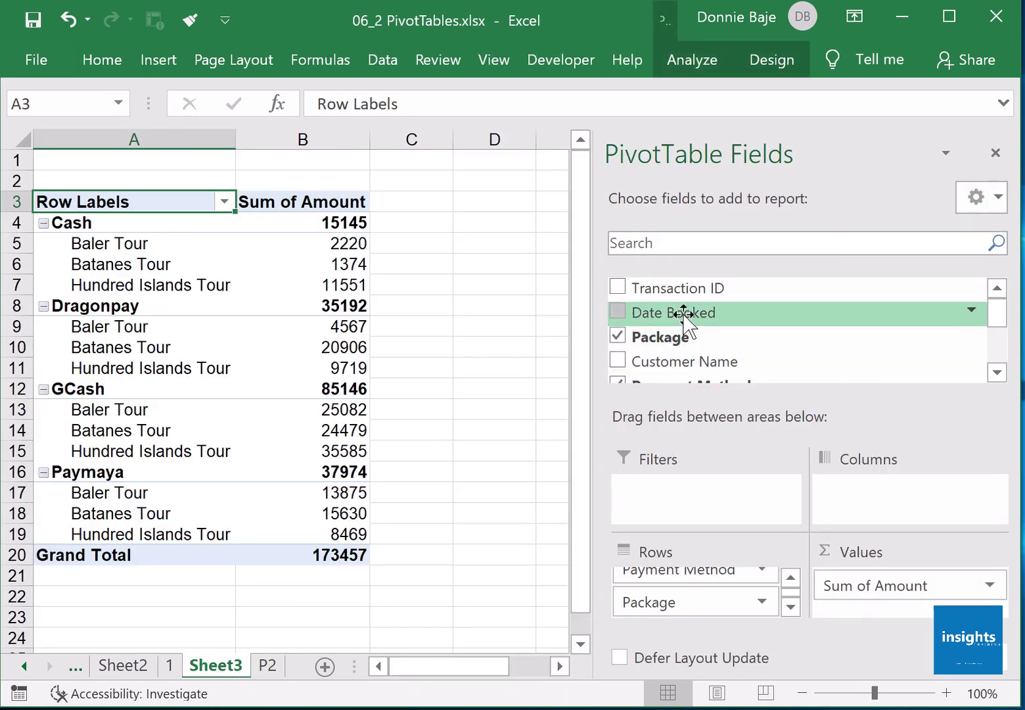
drag(684, 315, 914, 519)
Step: Widen pivot columns B through E holding the Aug–Nov month totals
click(474, 179)
click(357, 144)
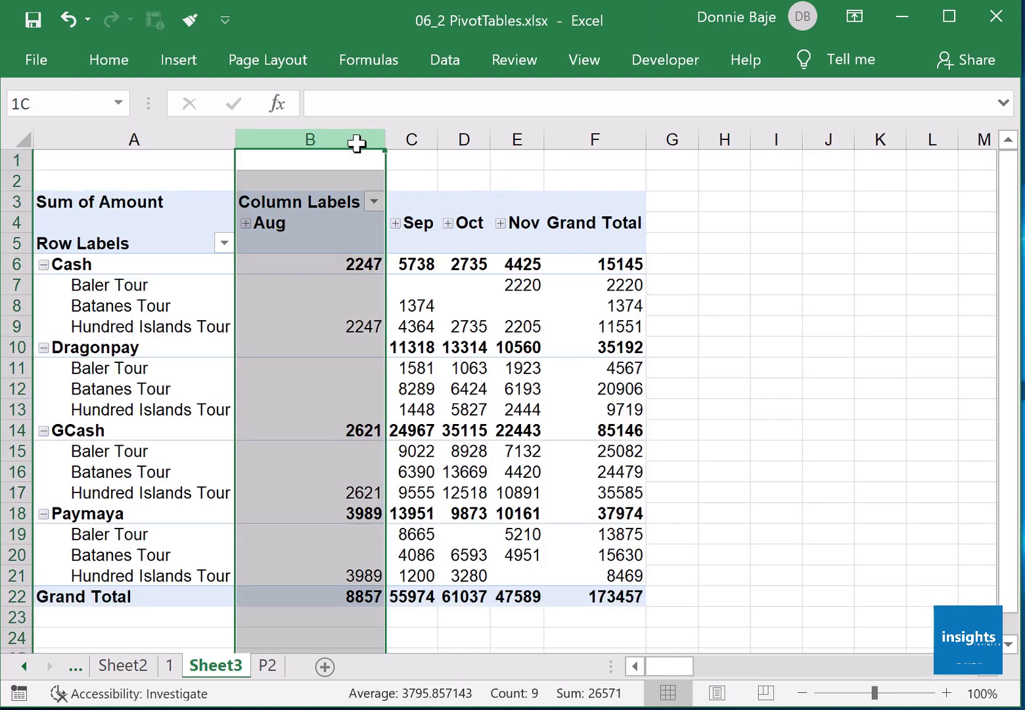
drag(357, 143, 581, 135)
click(439, 322)
click(322, 176)
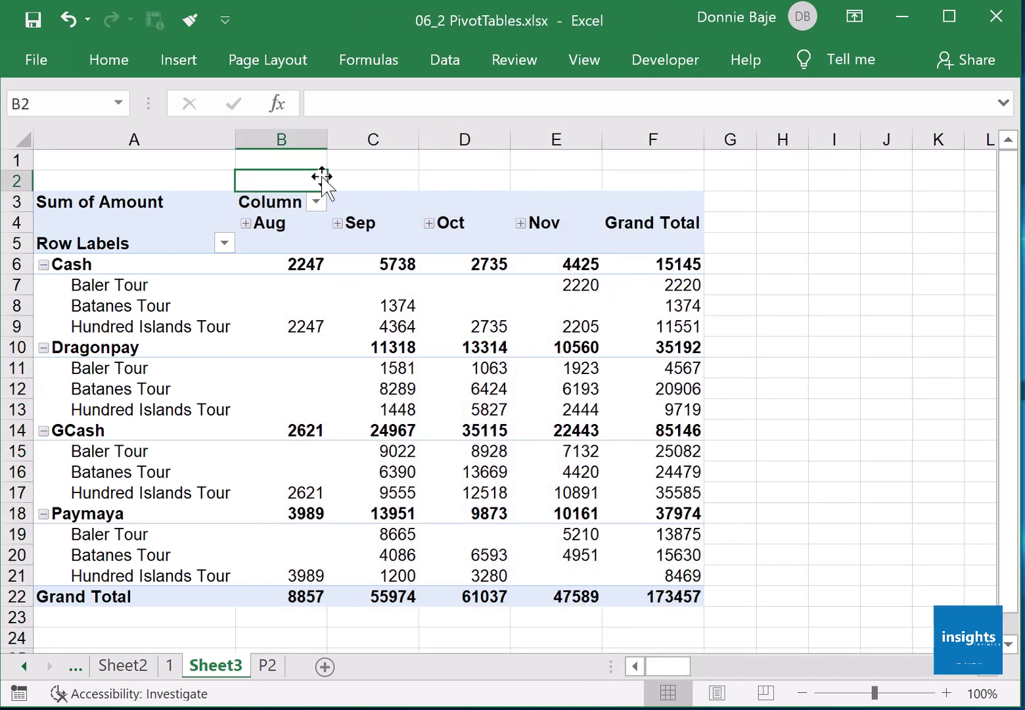
right_click(483, 223)
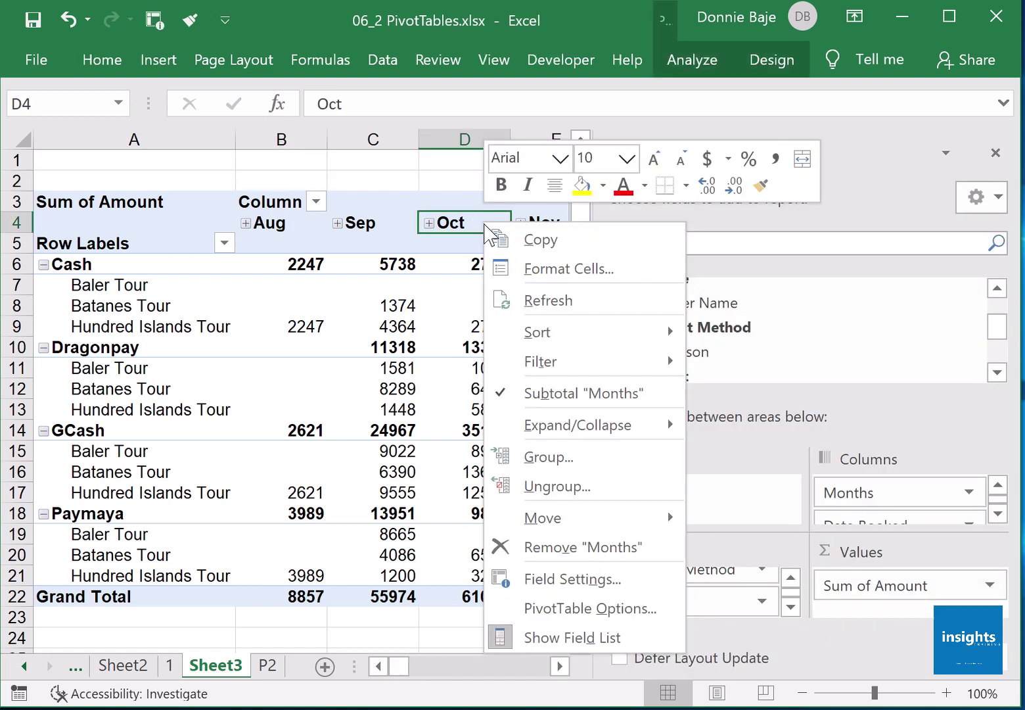
Step: Ungroup the Date Booked months into individual dates
click(581, 484)
click(478, 181)
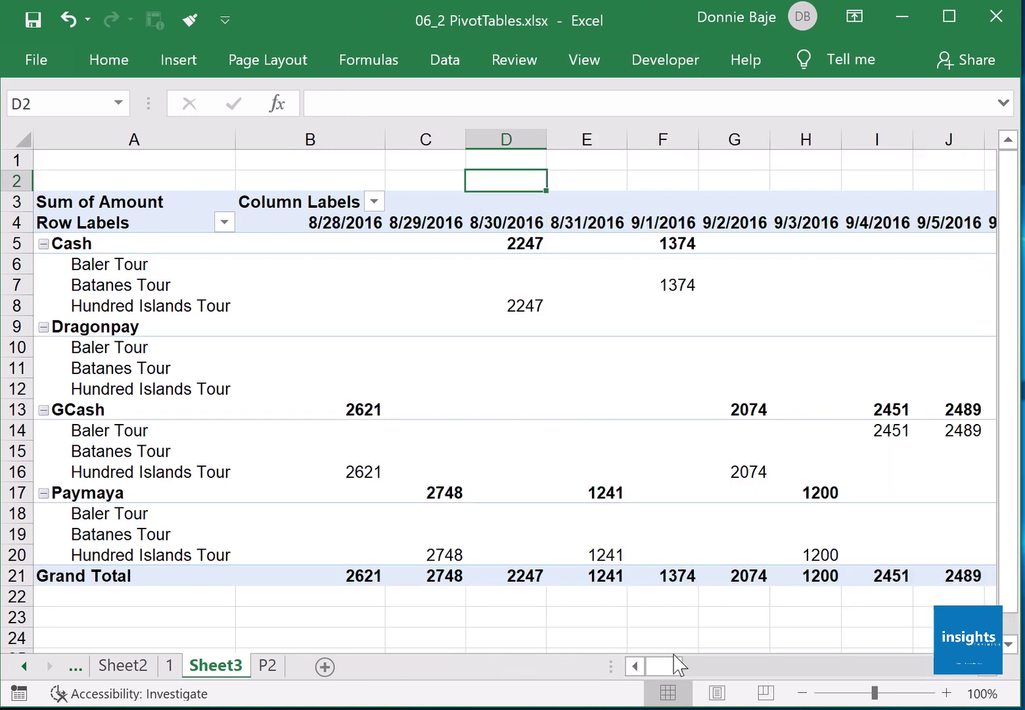
drag(677, 665, 654, 668)
mouse_move(602, 510)
Step: Regroup the booking dates by Months only
right_click(347, 223)
right_click(410, 225)
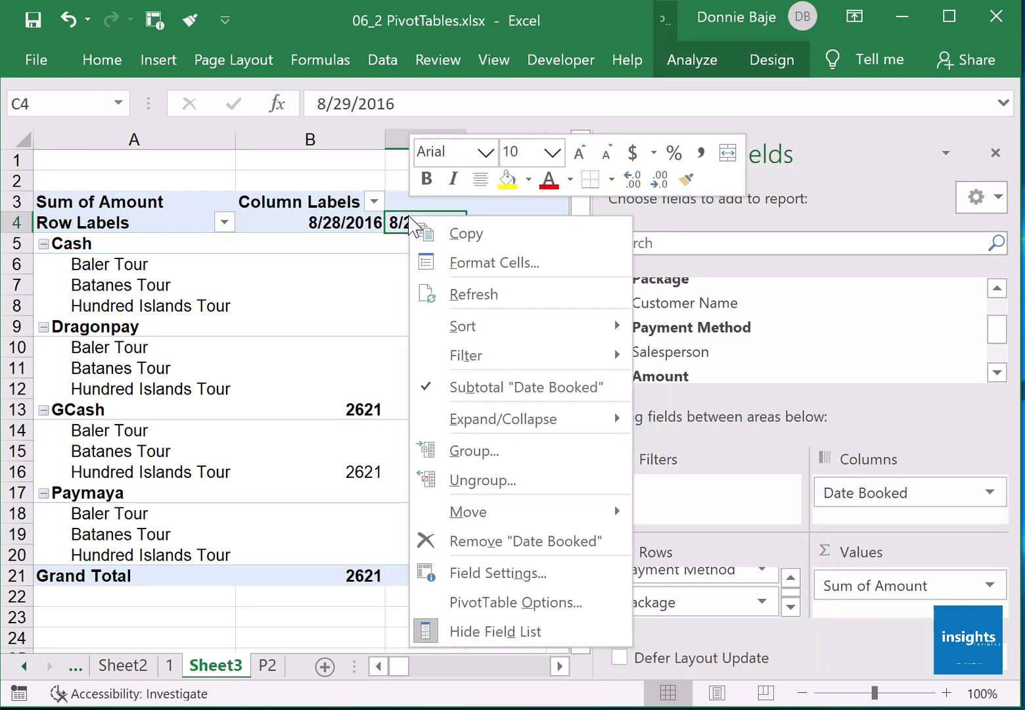
right_click(352, 223)
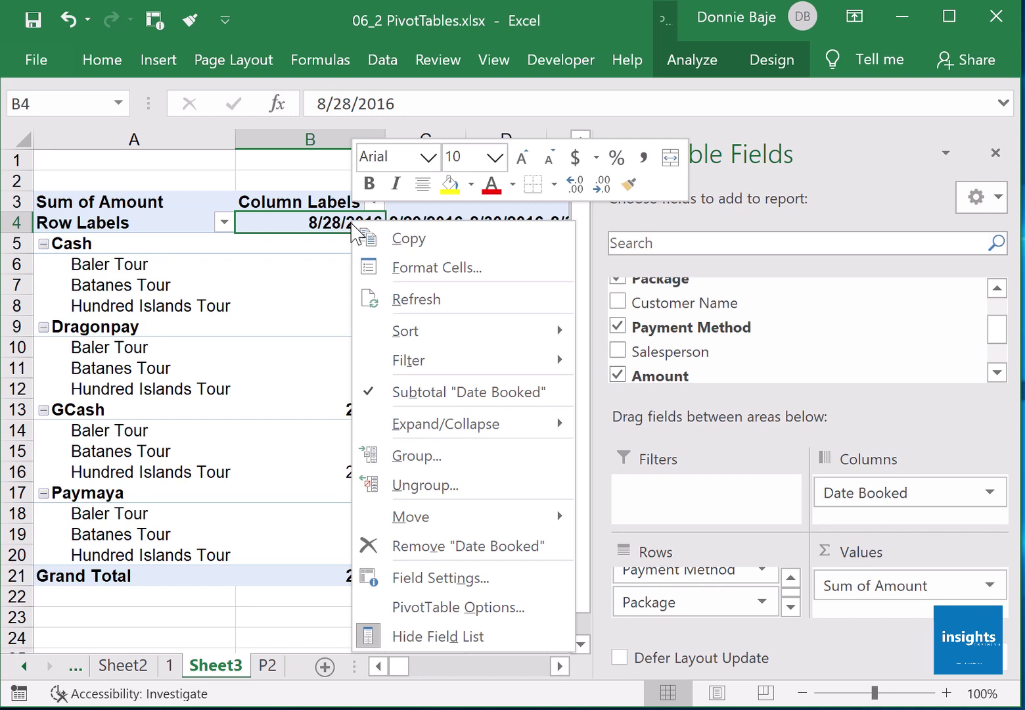
click(435, 459)
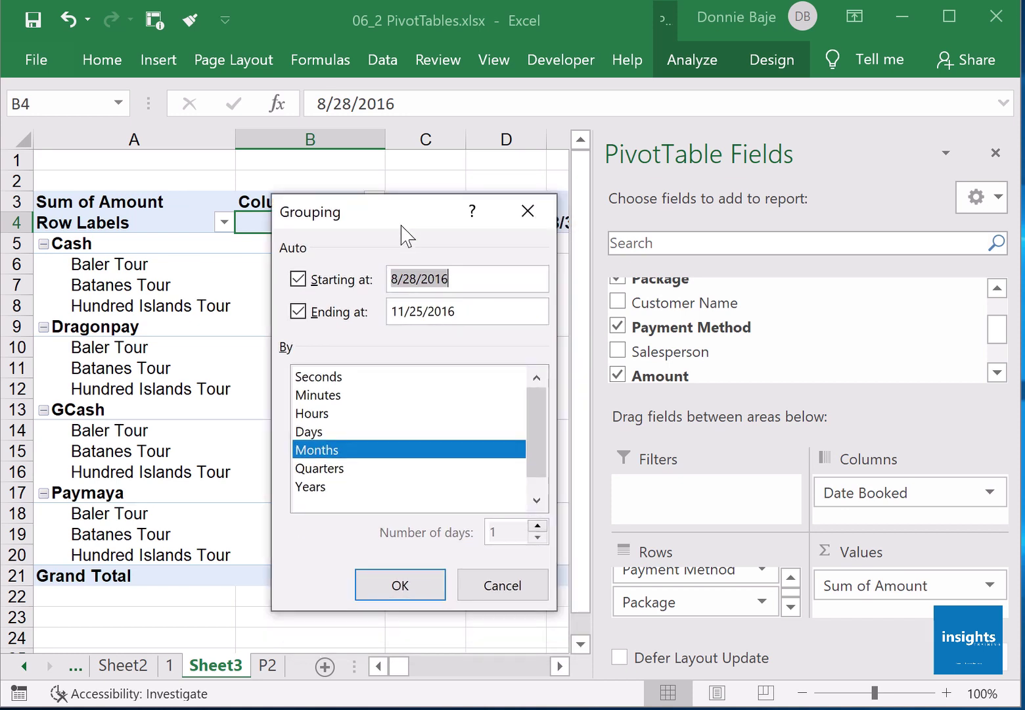
click(347, 466)
click(342, 457)
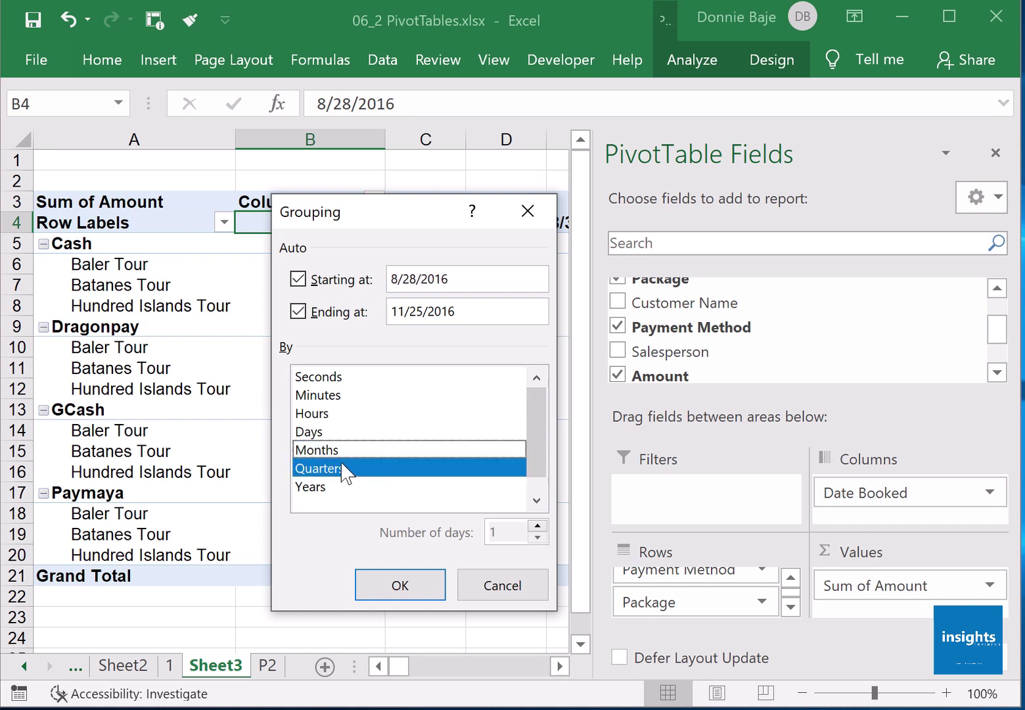
click(337, 453)
click(339, 468)
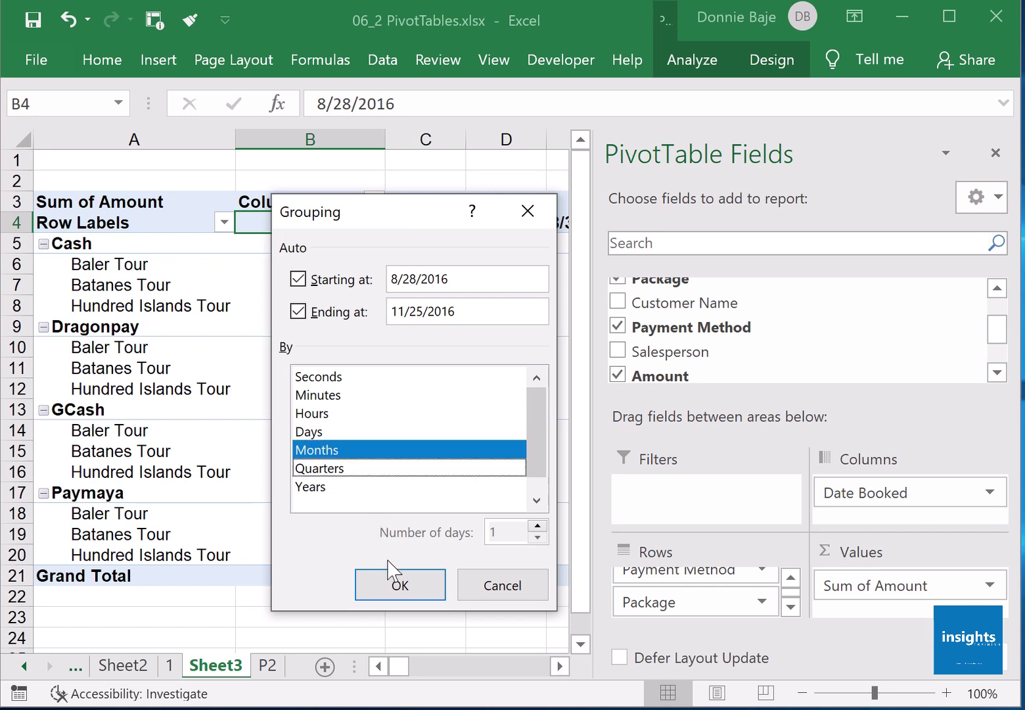
click(401, 586)
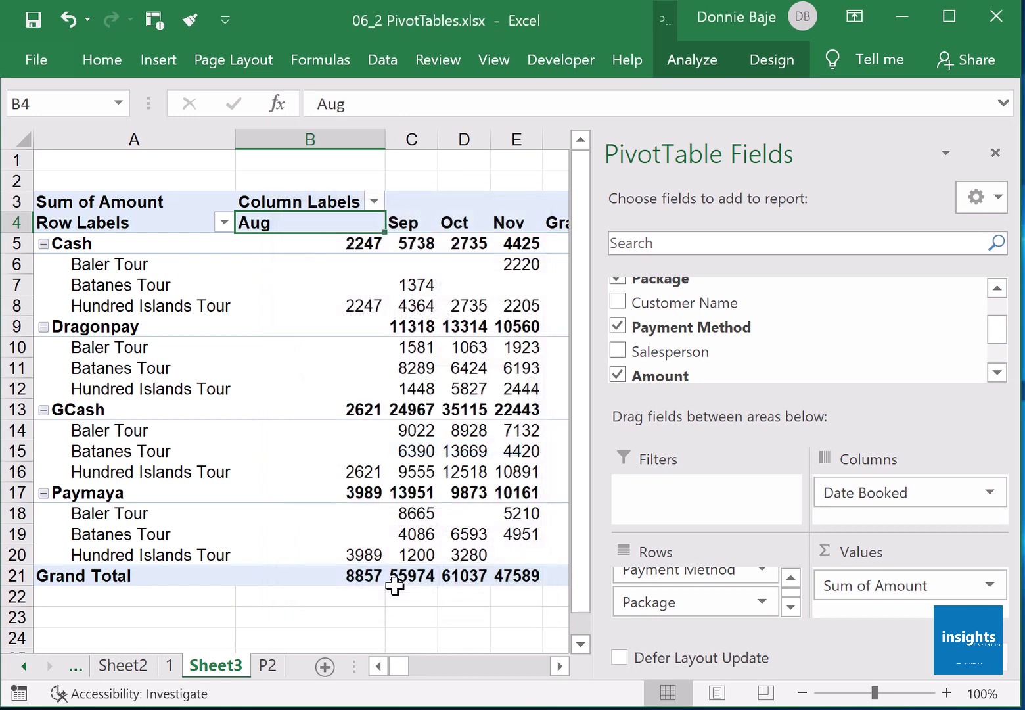
Step: Resize columns B through F so the Grand Total column fits
click(412, 179)
drag(367, 132, 566, 144)
click(556, 272)
click(486, 182)
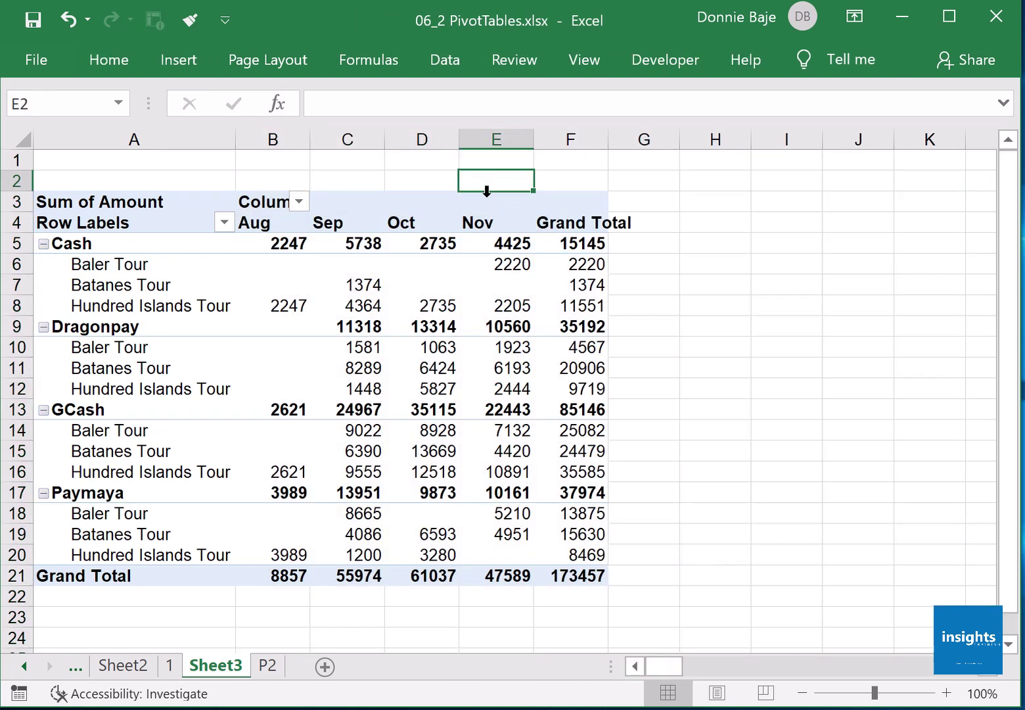
Step: Regroup booking dates by Quarters only, giving Qtr3 (64831) and Qtr4 (108626) columns
right_click(335, 228)
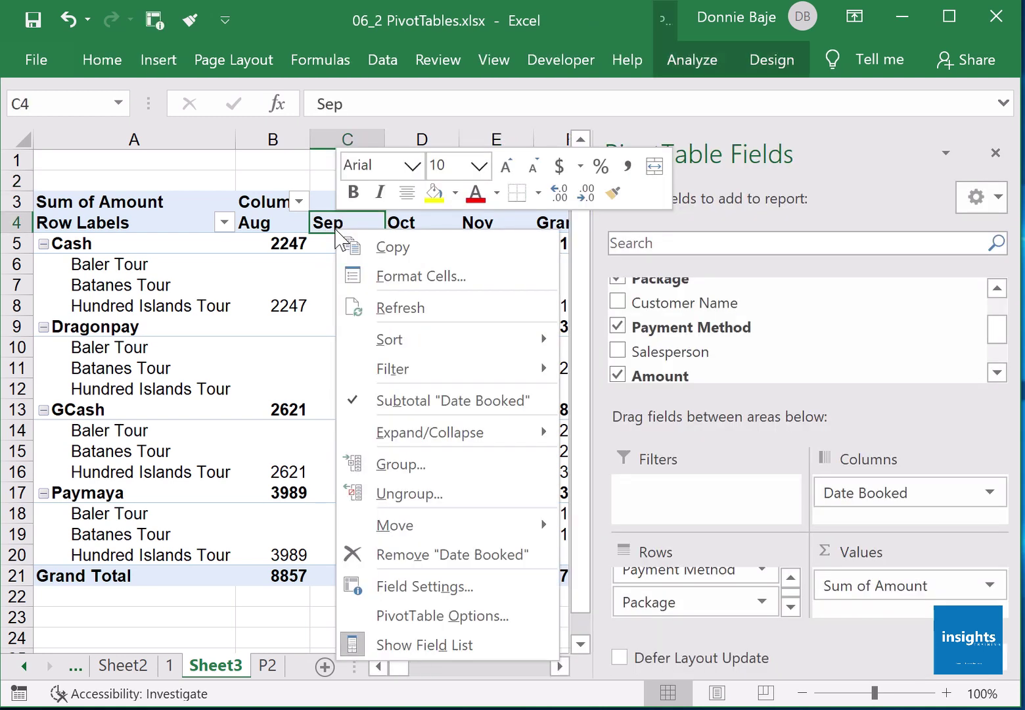
click(402, 467)
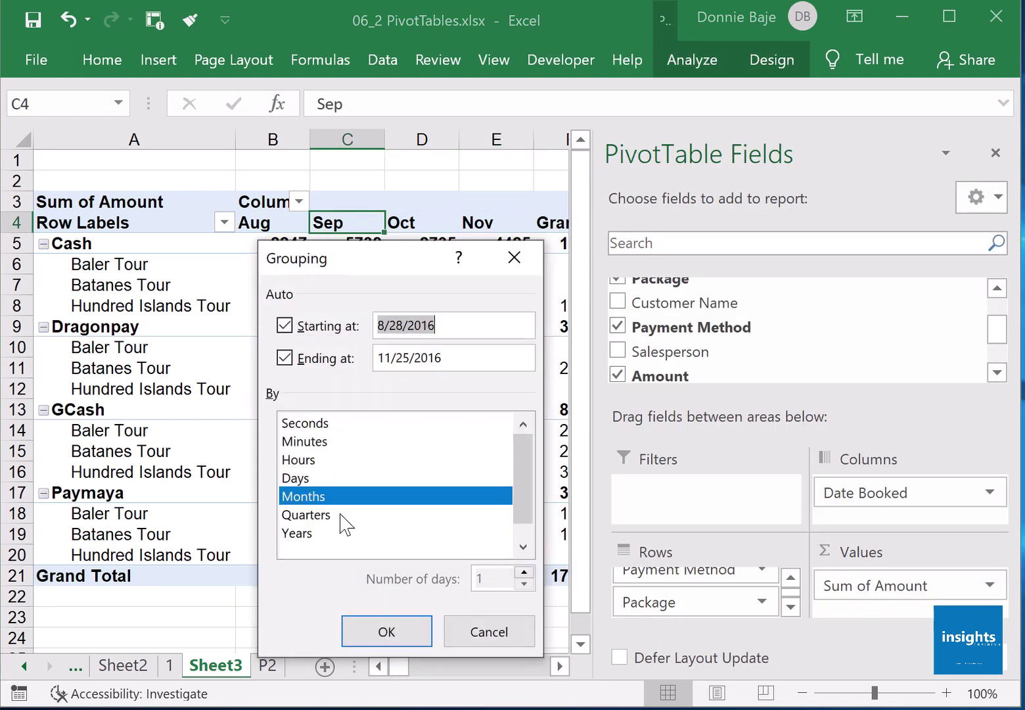
click(341, 516)
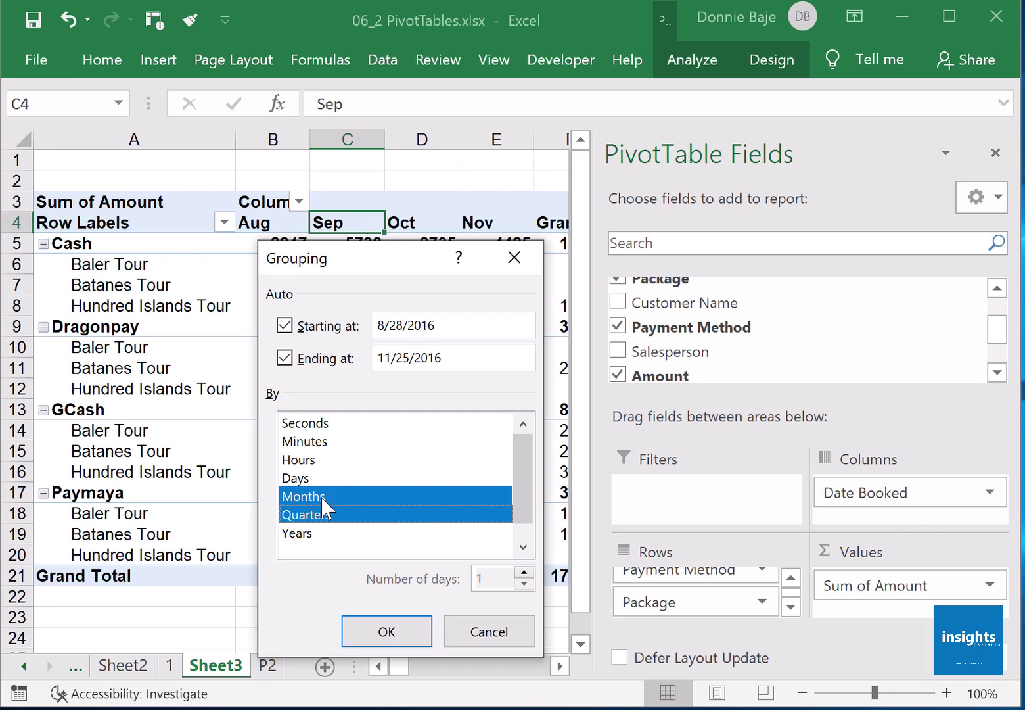
click(321, 496)
click(376, 632)
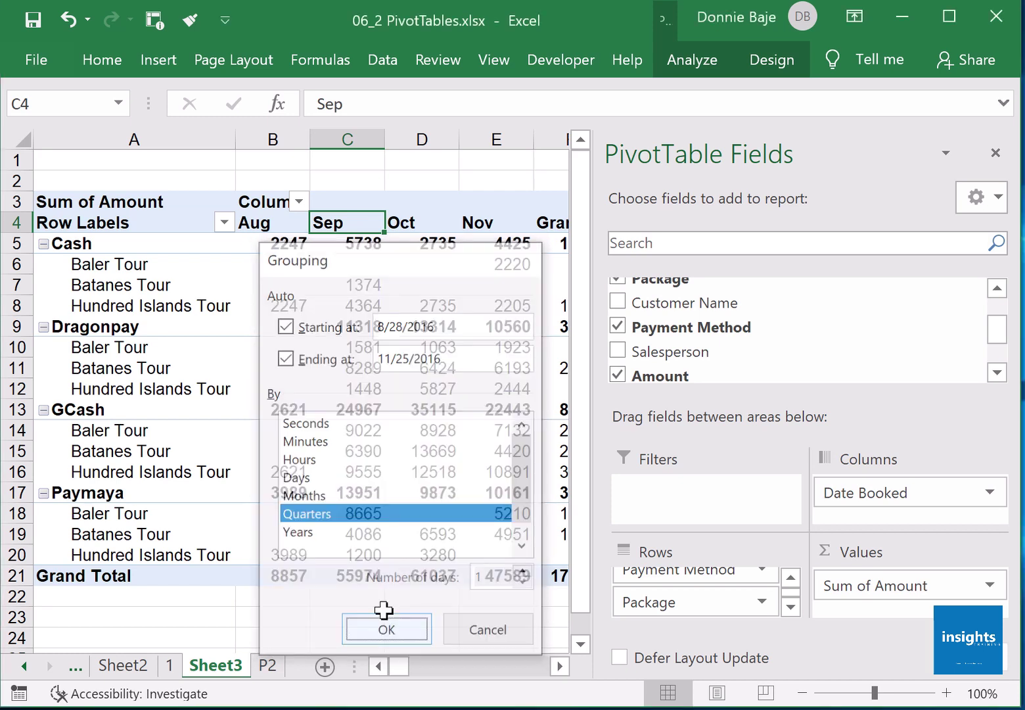
drag(448, 137, 478, 131)
click(480, 163)
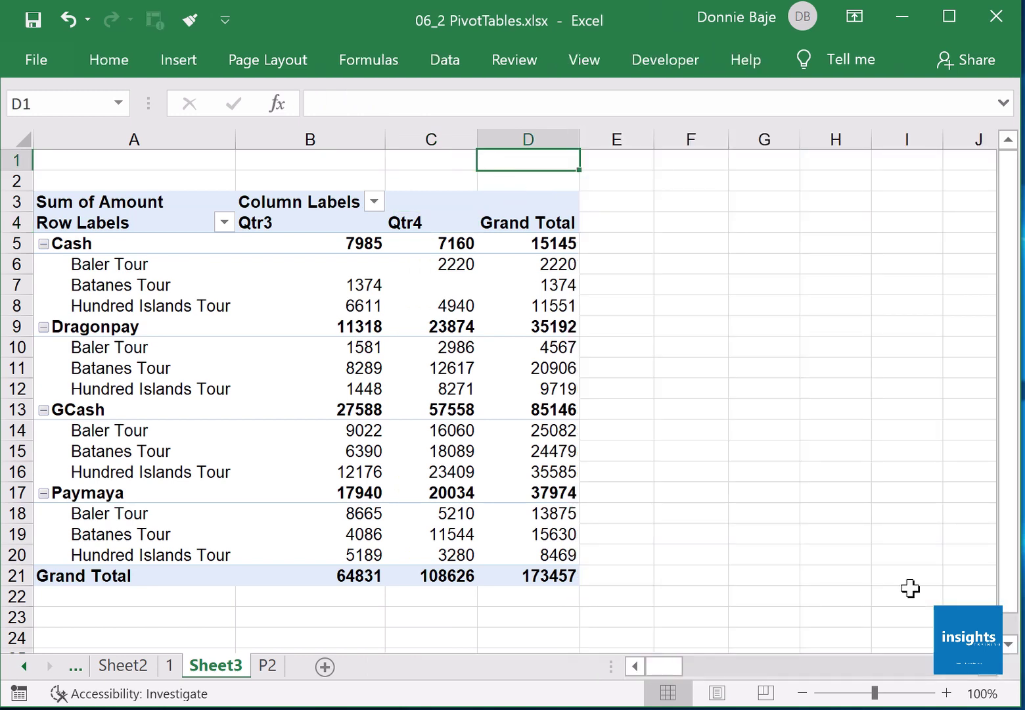
Step: Zoom to 120% and close the PivotTable Fields pane to show the whole pivot
click(947, 693)
click(947, 693)
click(635, 666)
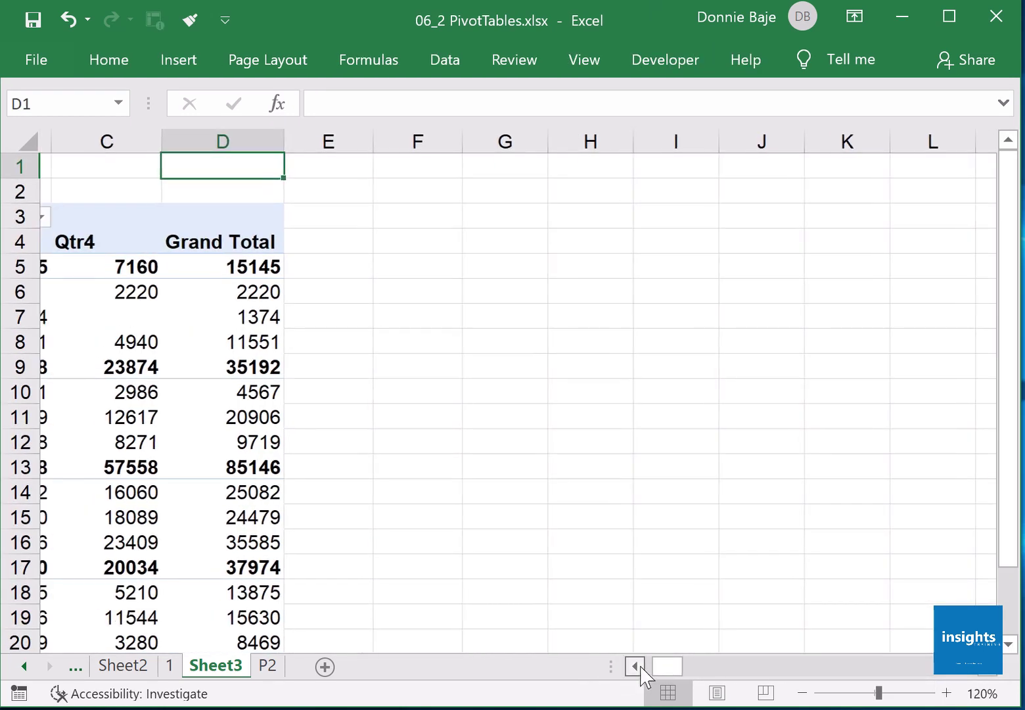
click(635, 666)
click(1008, 643)
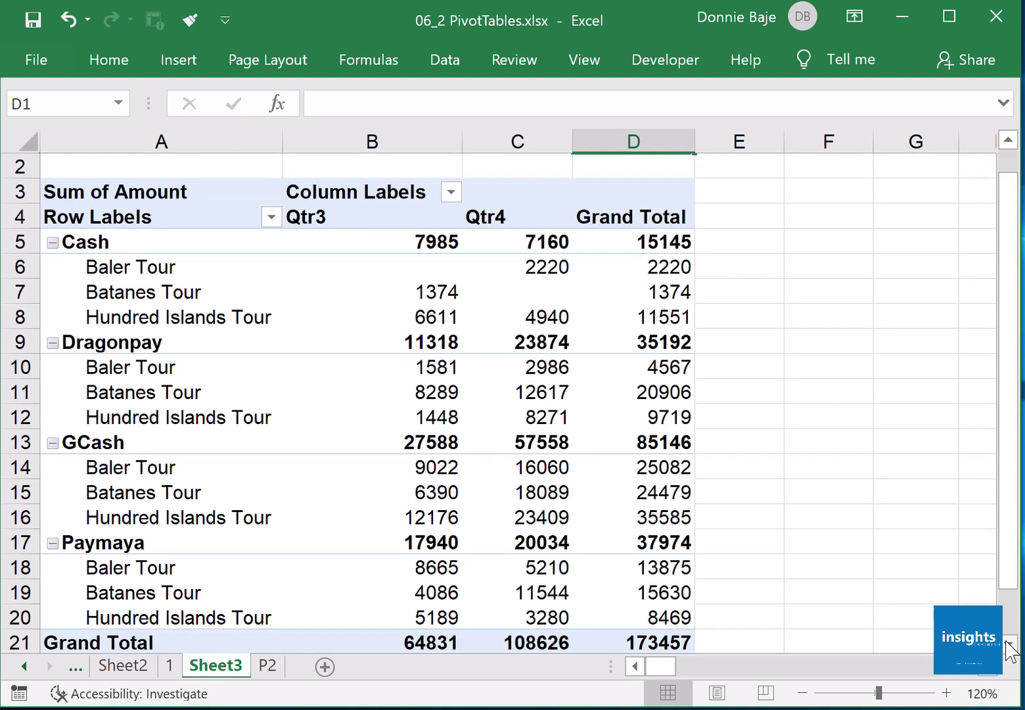
click(1008, 643)
click(222, 422)
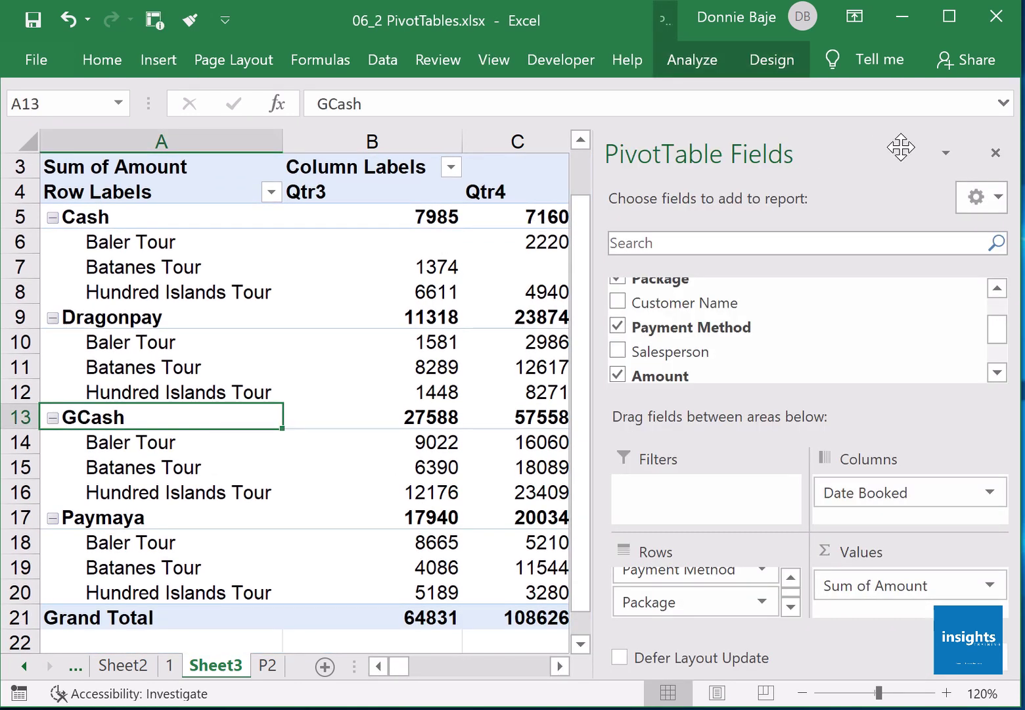
click(996, 153)
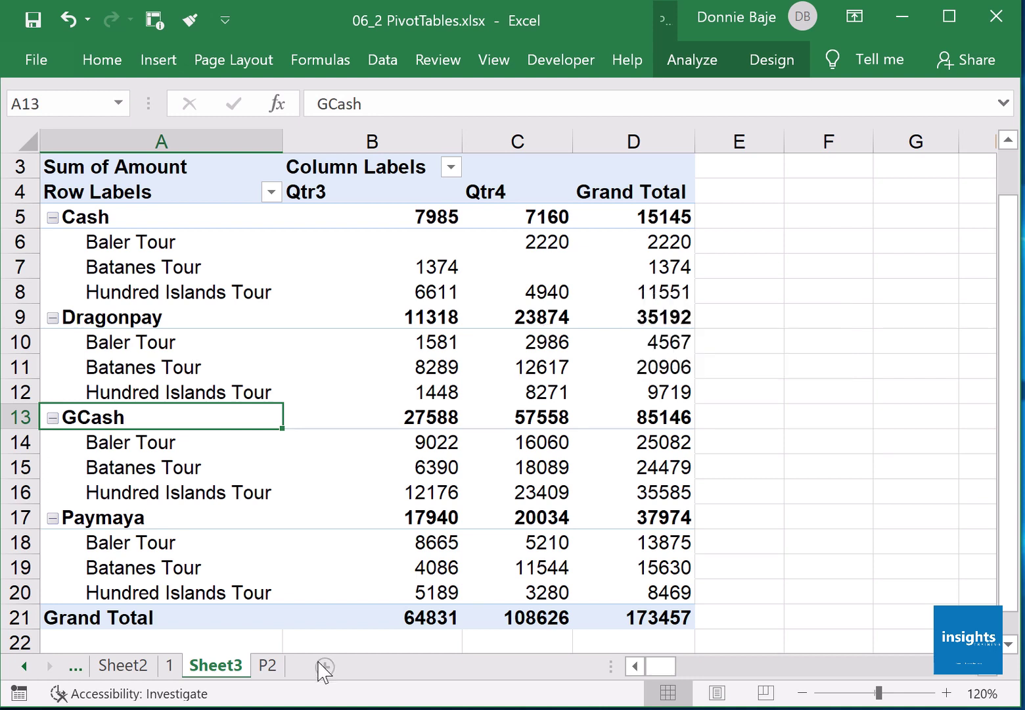
Step: On P2, change G4's Amount from 2,247 to 7000, then return to Sheet3
click(268, 669)
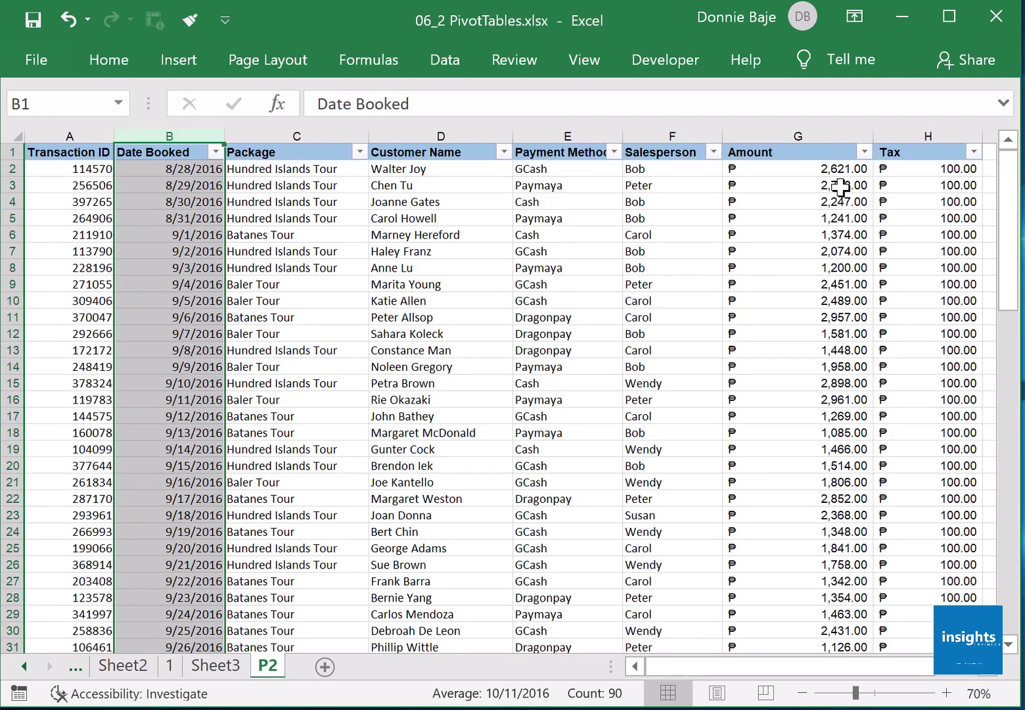
click(217, 667)
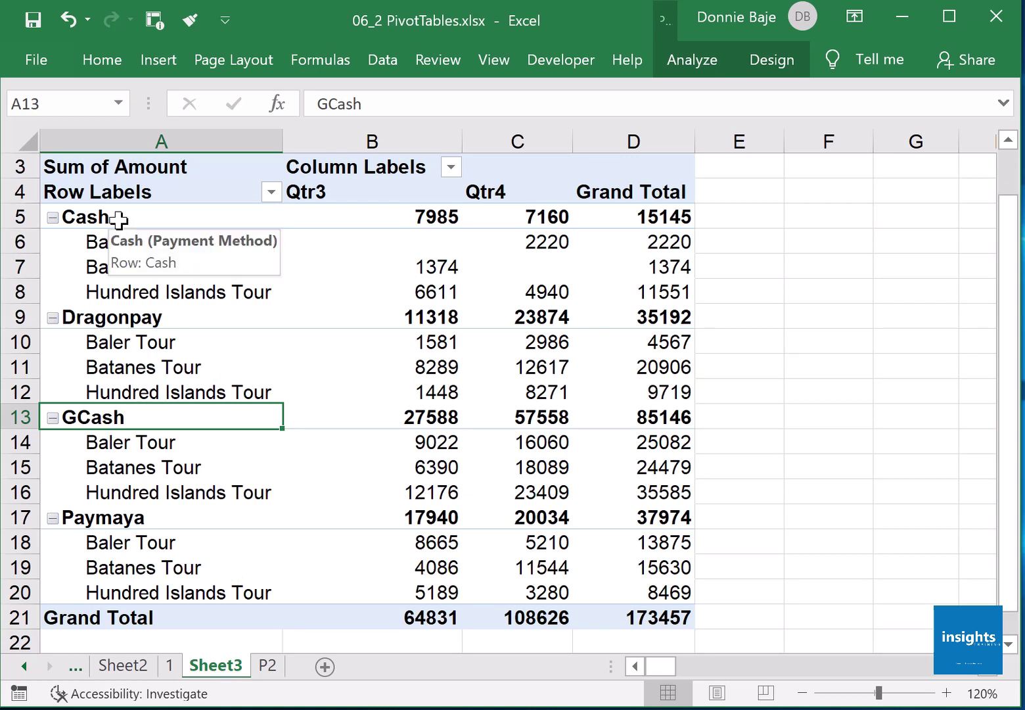
click(125, 293)
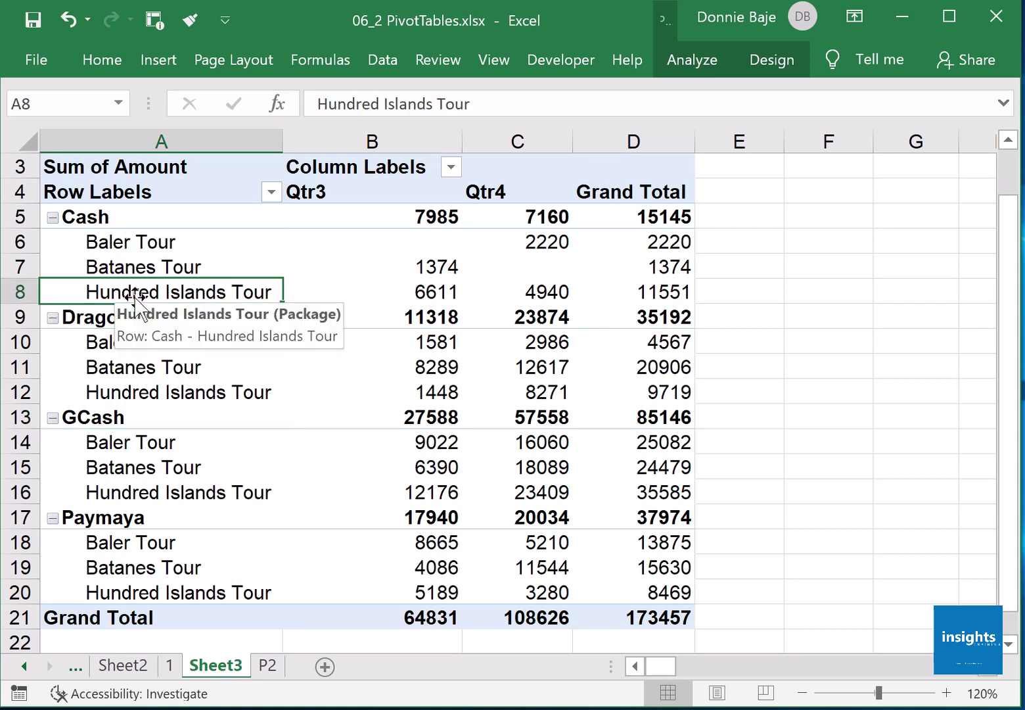
click(268, 667)
click(340, 366)
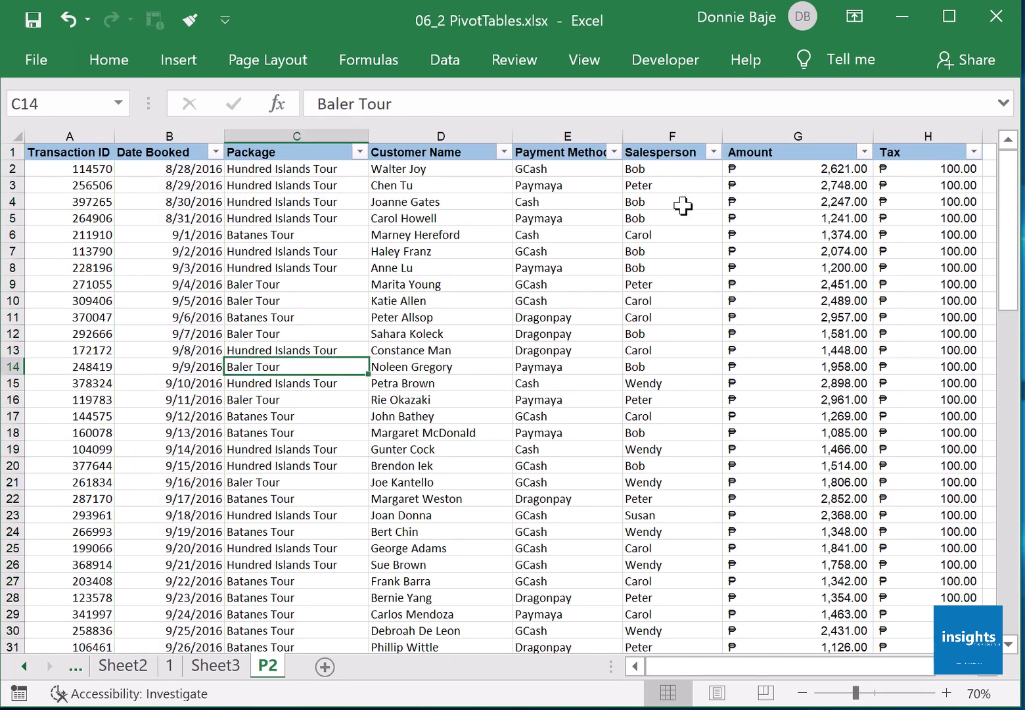
click(838, 203)
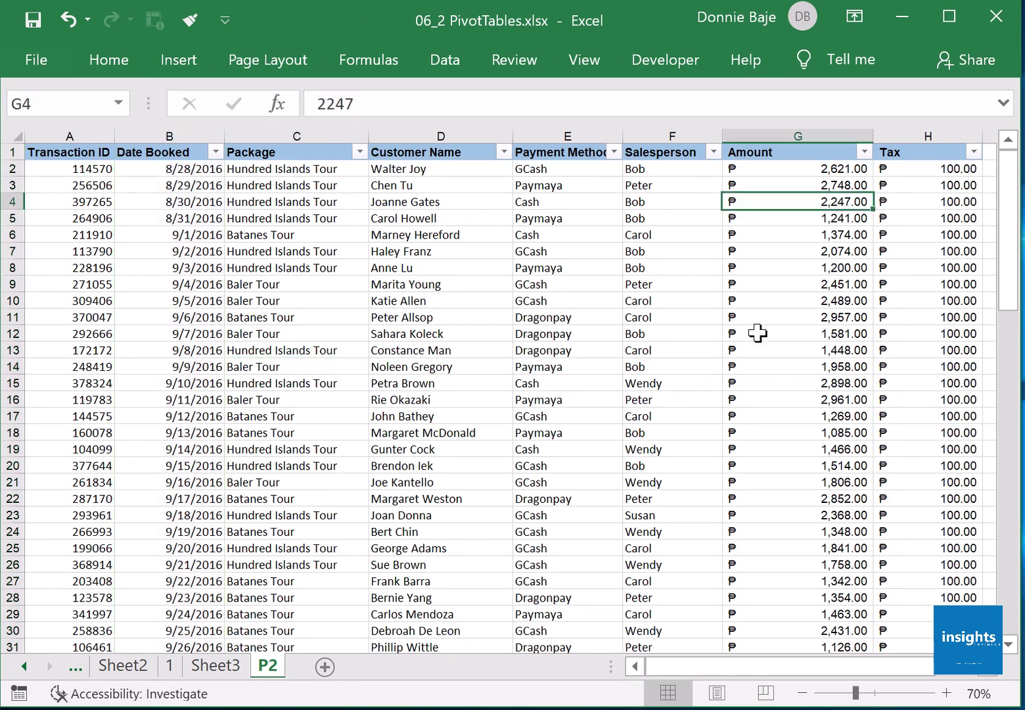
text(7)
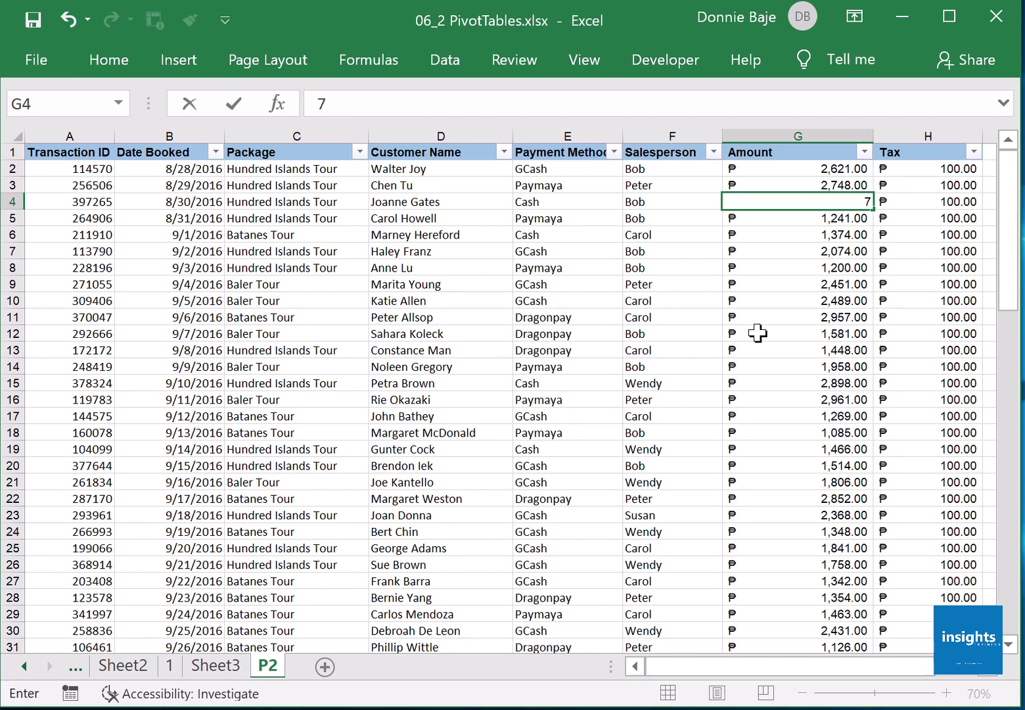
text(000)
key(Return)
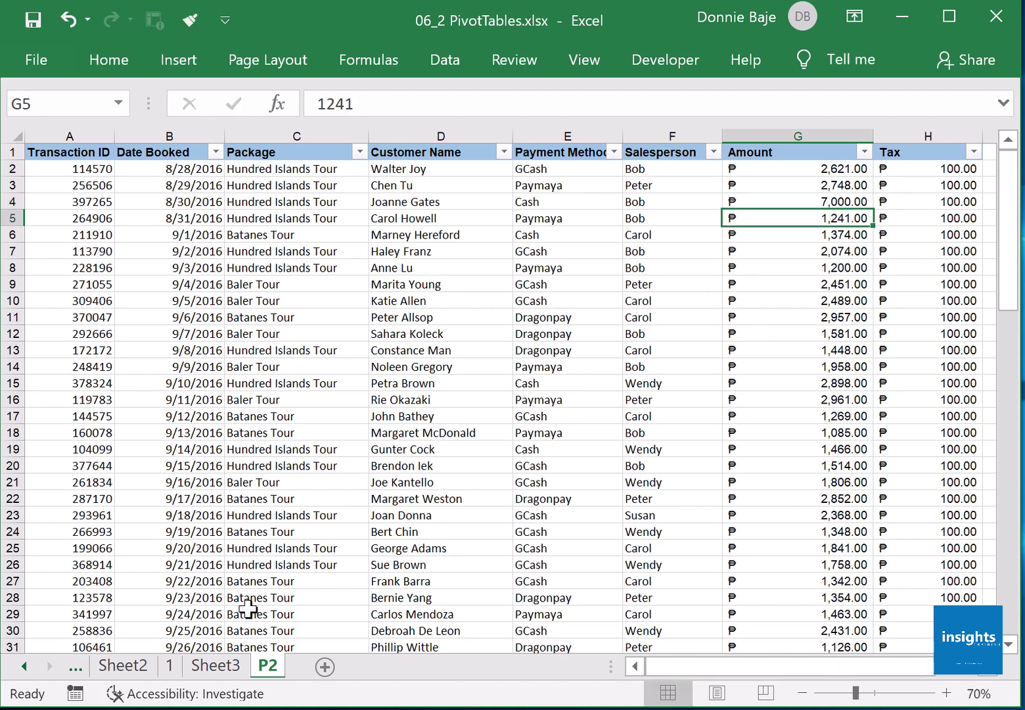
click(223, 667)
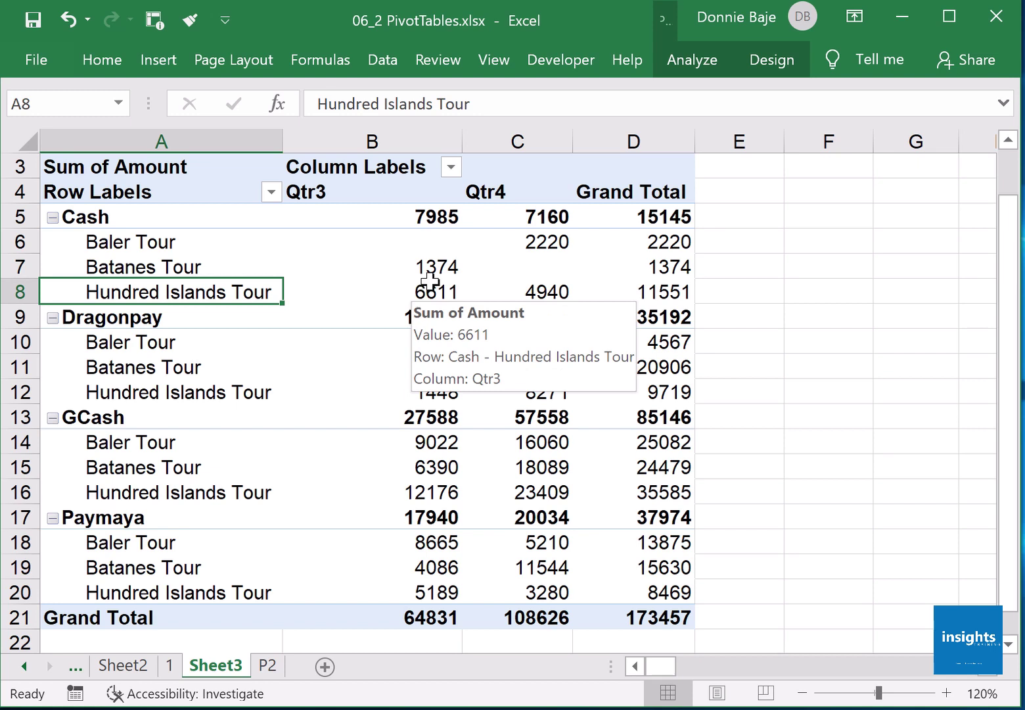
Step: Refresh the pivot table so it picks up the edited 7000 amount
mouse_move(524, 259)
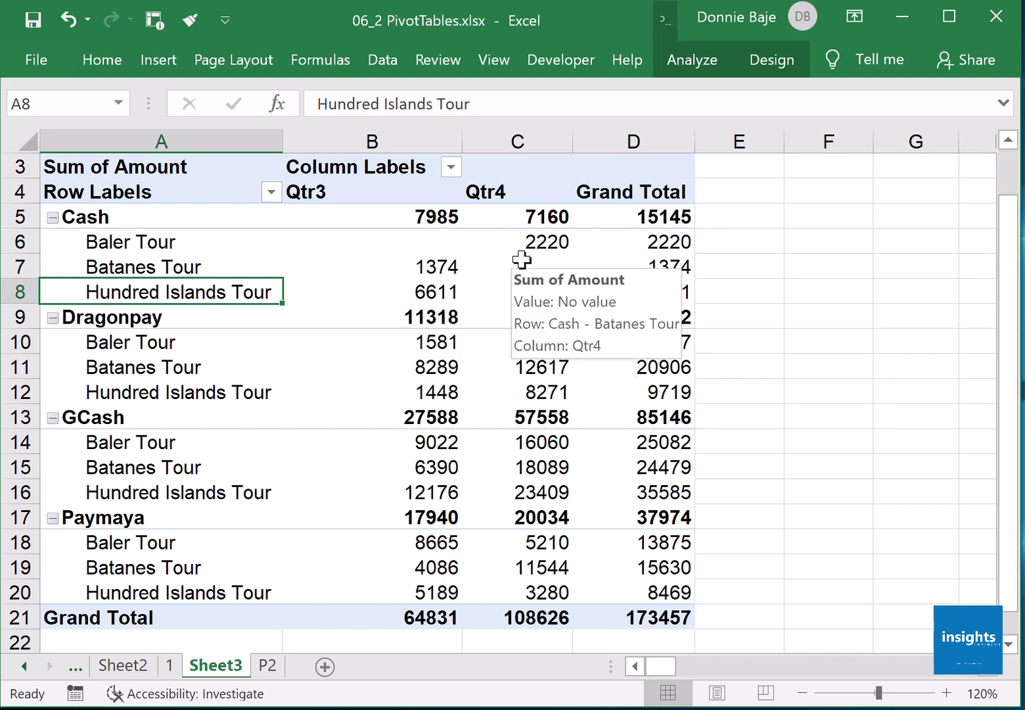
right_click(427, 361)
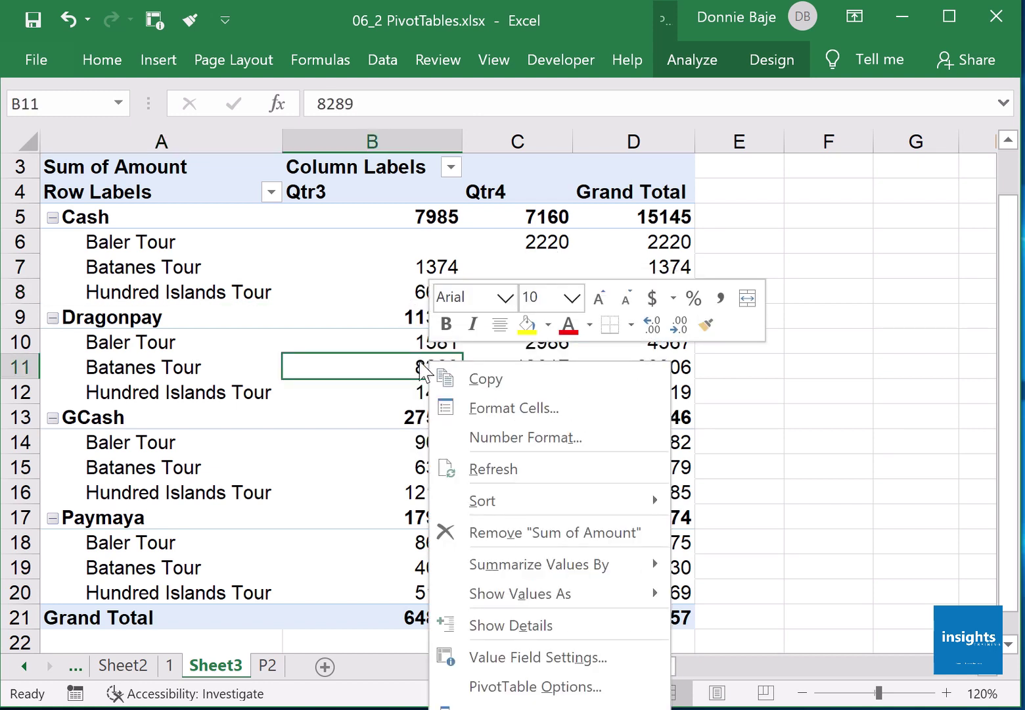
click(300, 358)
right_click(281, 301)
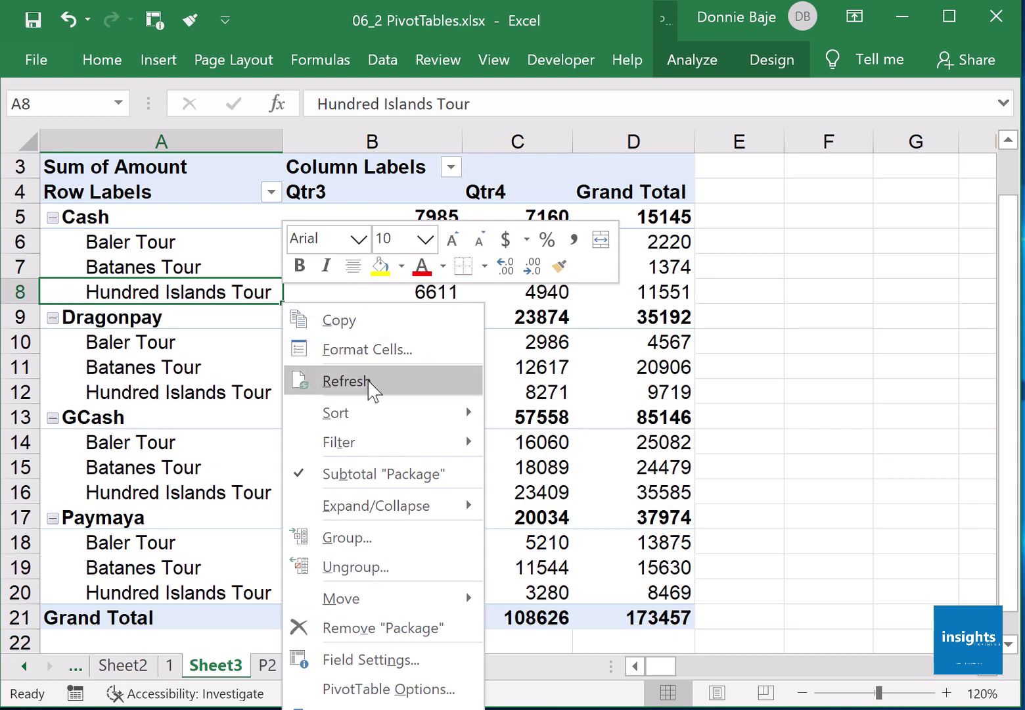
click(565, 368)
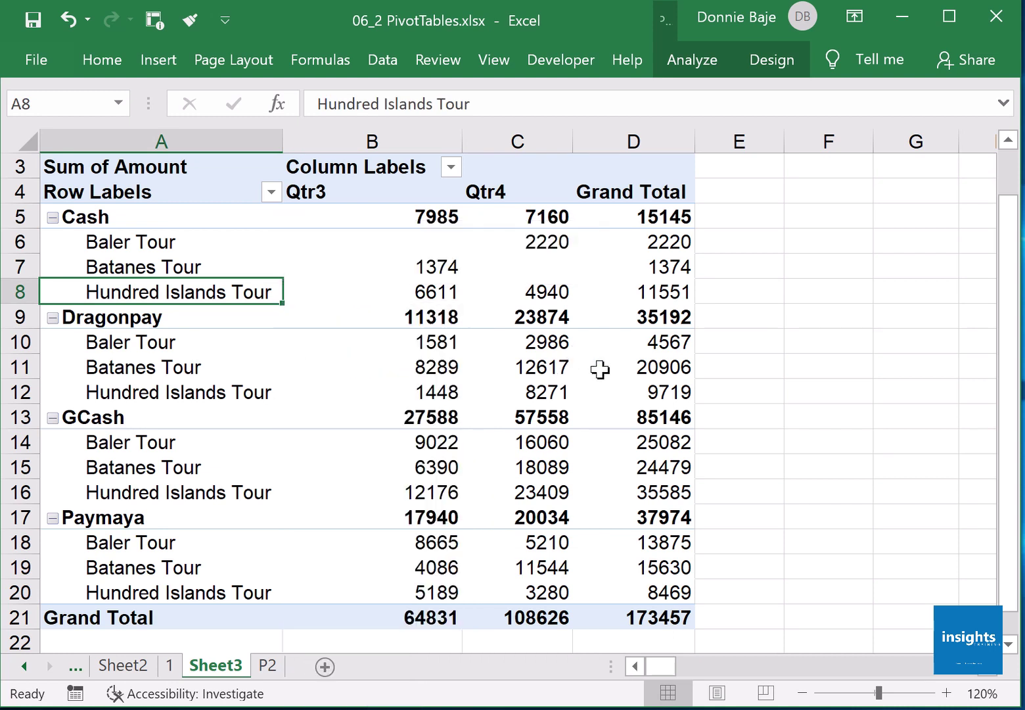
right_click(529, 373)
right_click(485, 539)
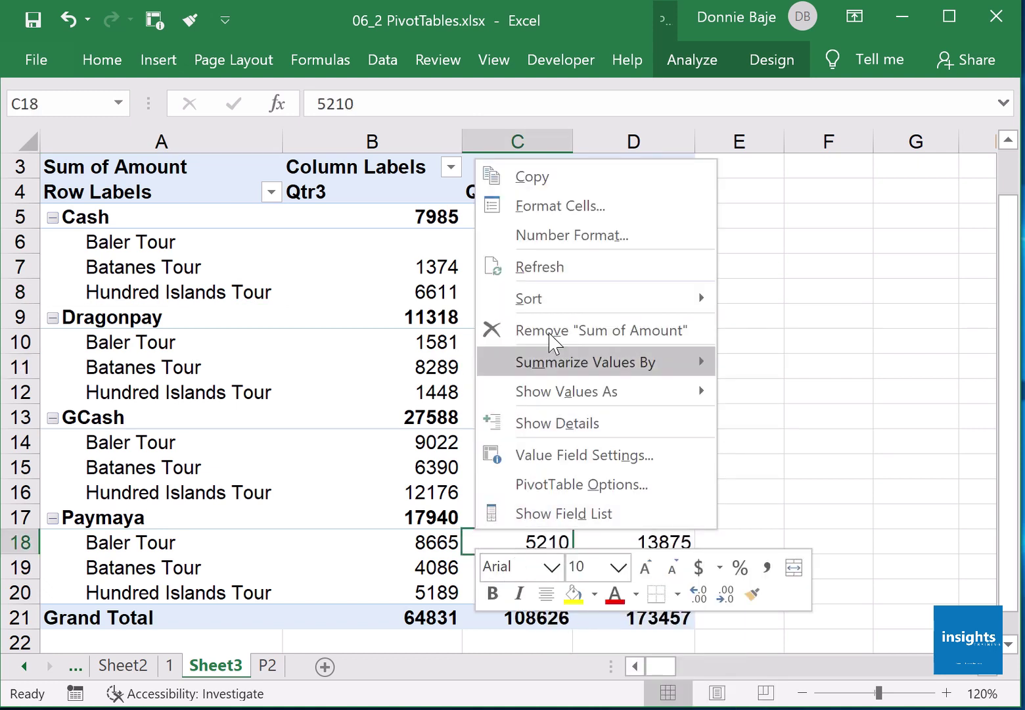
click(551, 266)
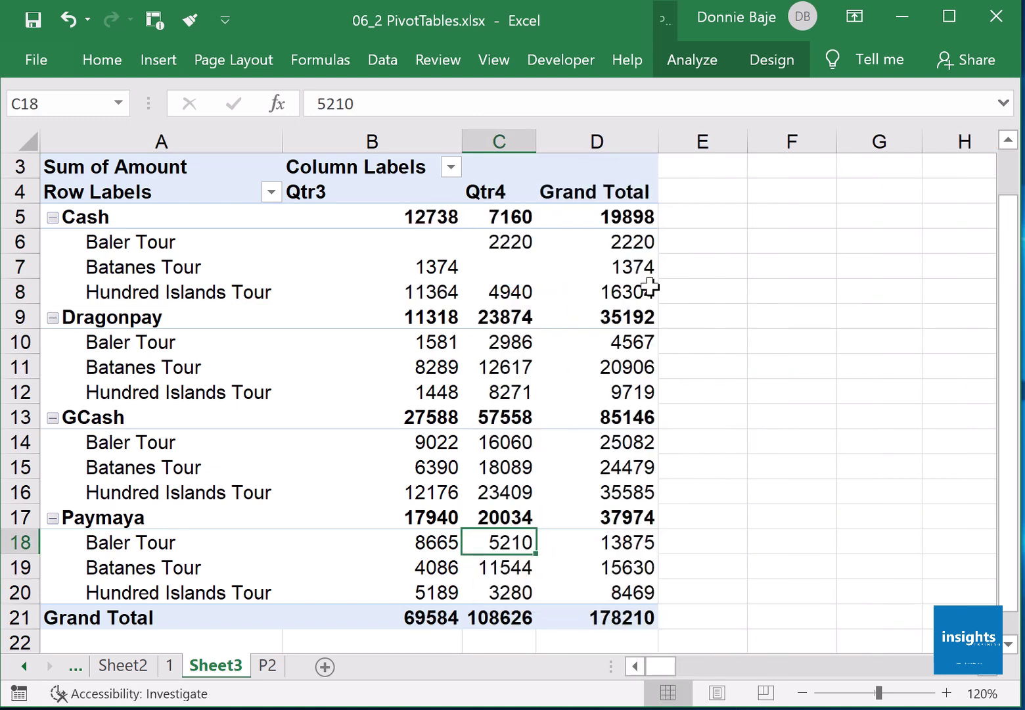
click(434, 213)
Step: Refresh the pivot again and widen column B so the 178210 Grand Total fits
drag(459, 140, 476, 139)
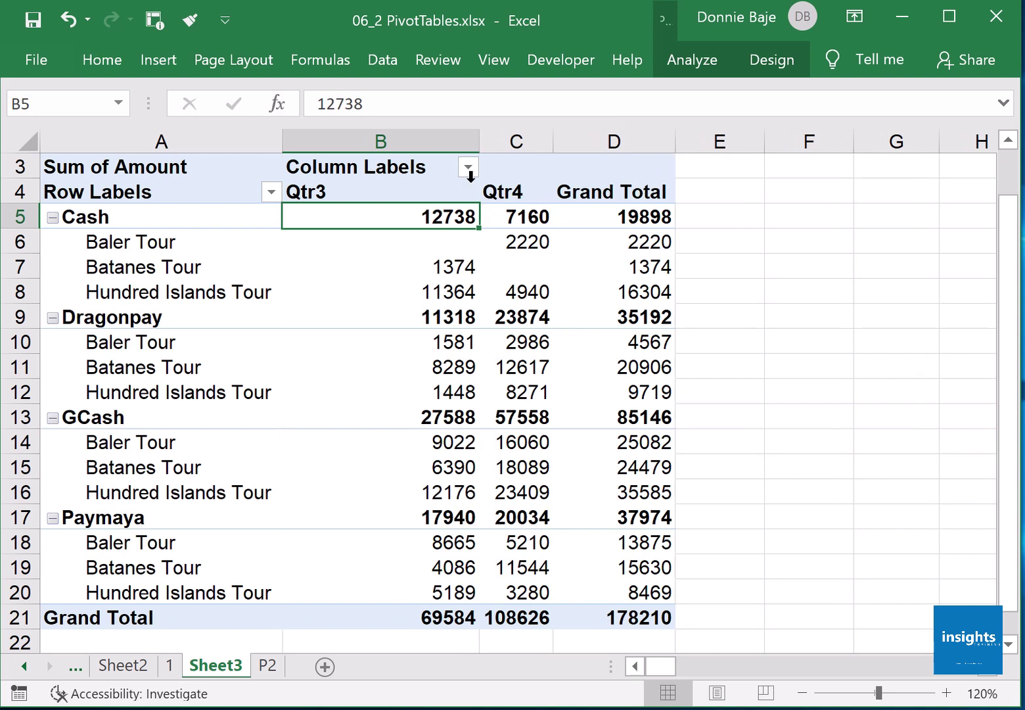
click(75, 22)
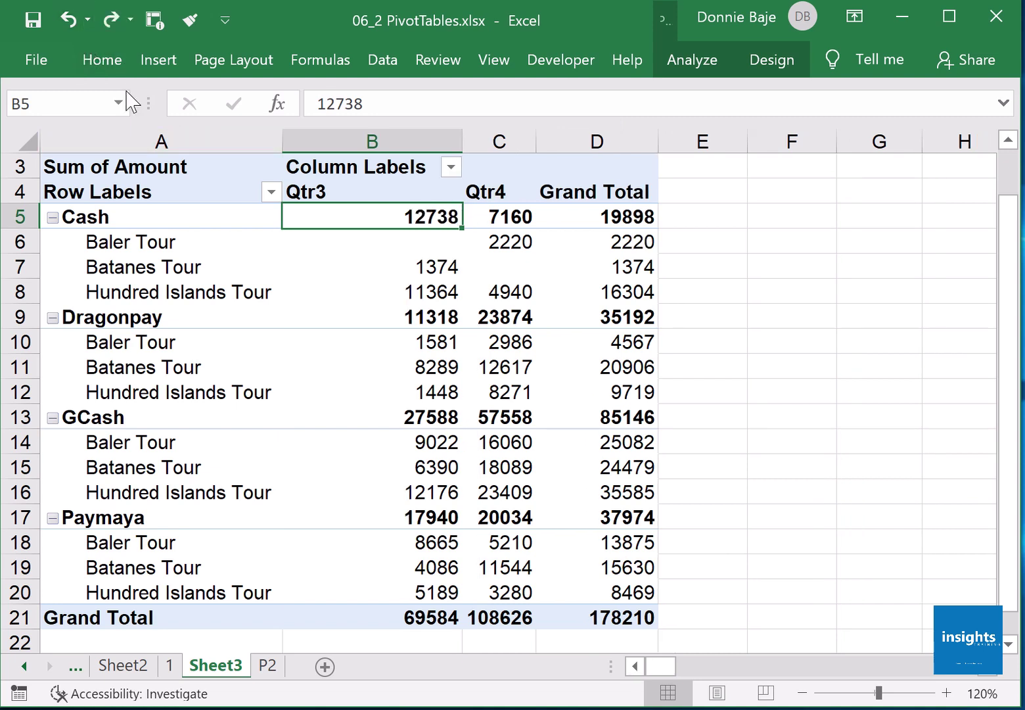
click(68, 28)
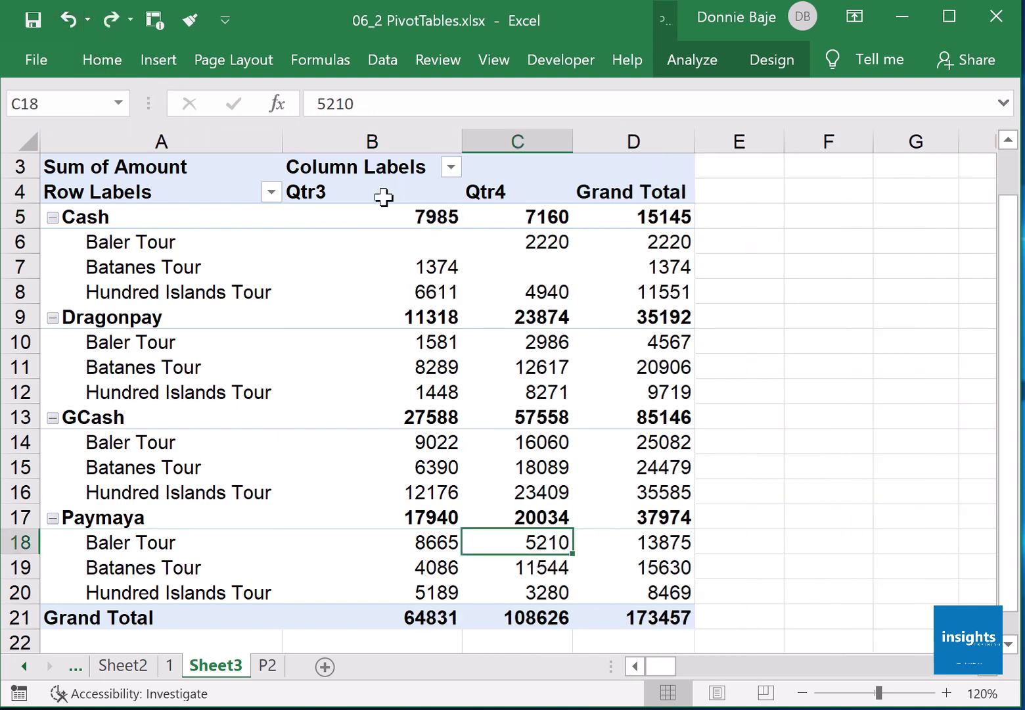
right_click(453, 247)
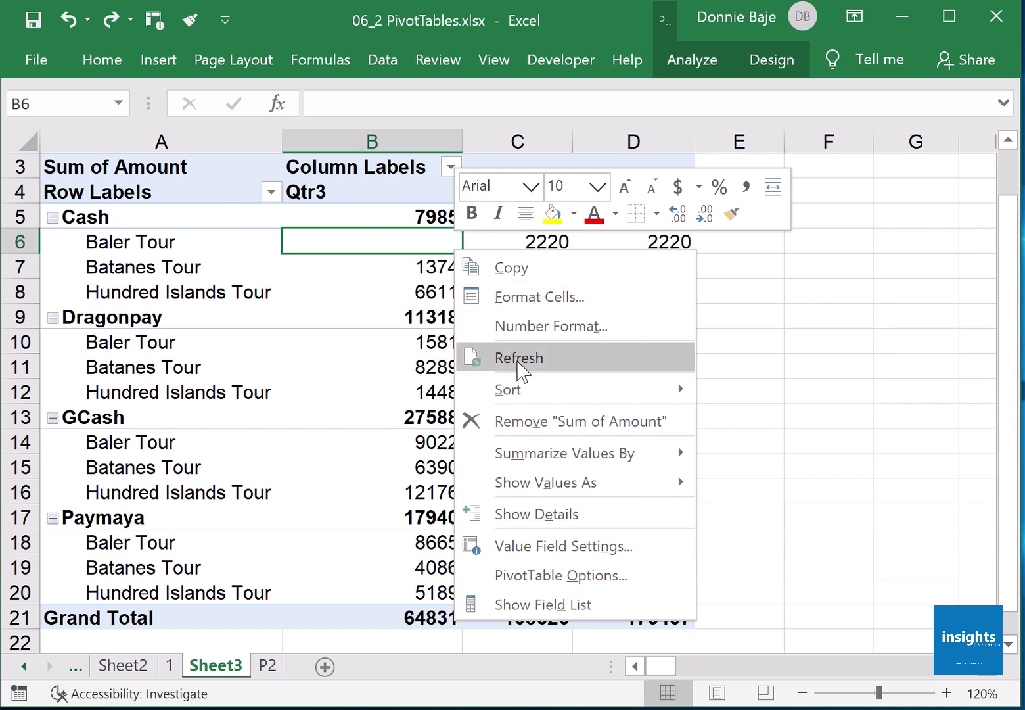
click(519, 359)
drag(463, 139, 500, 139)
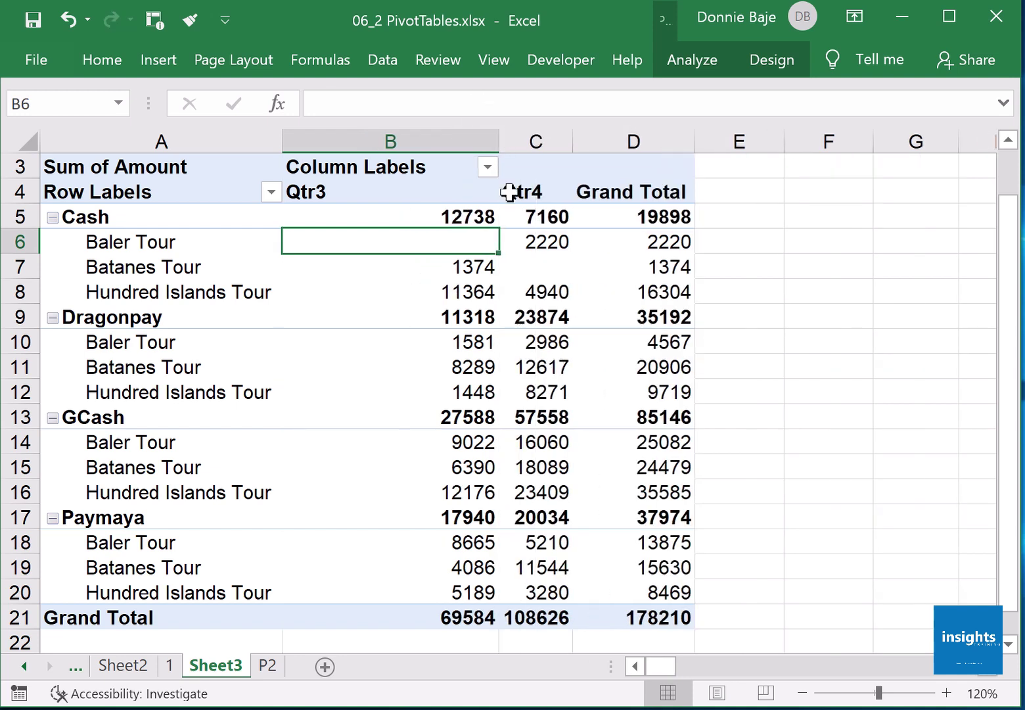